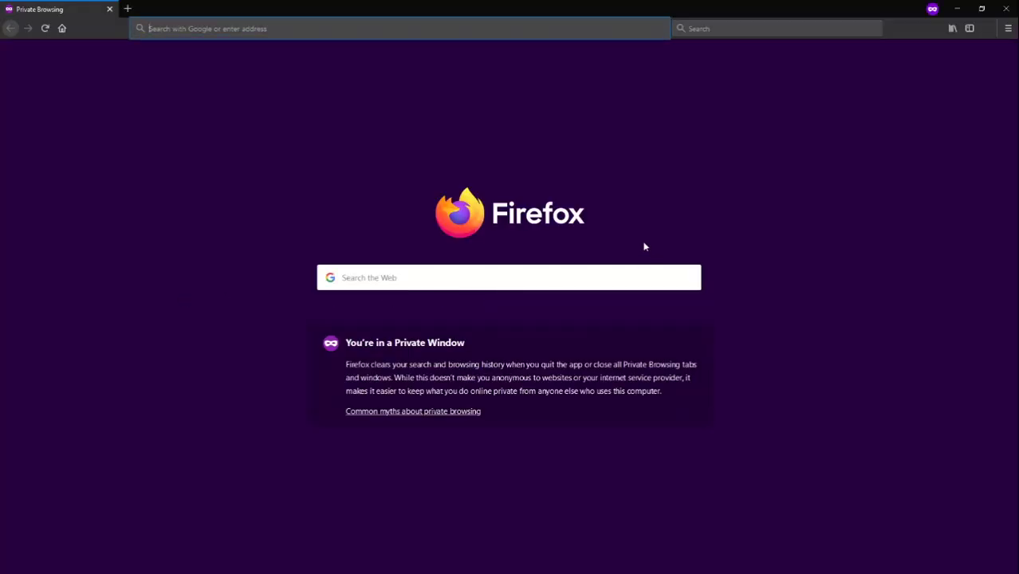
Step: Search the web for 'stitch art easy 4.0' in Firefox
click(721, 28)
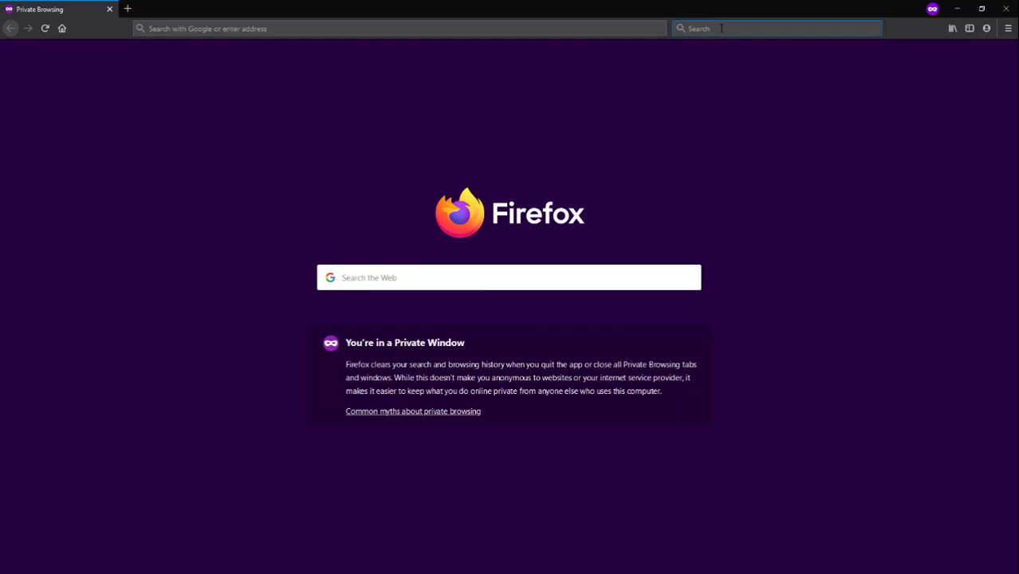
text(st)
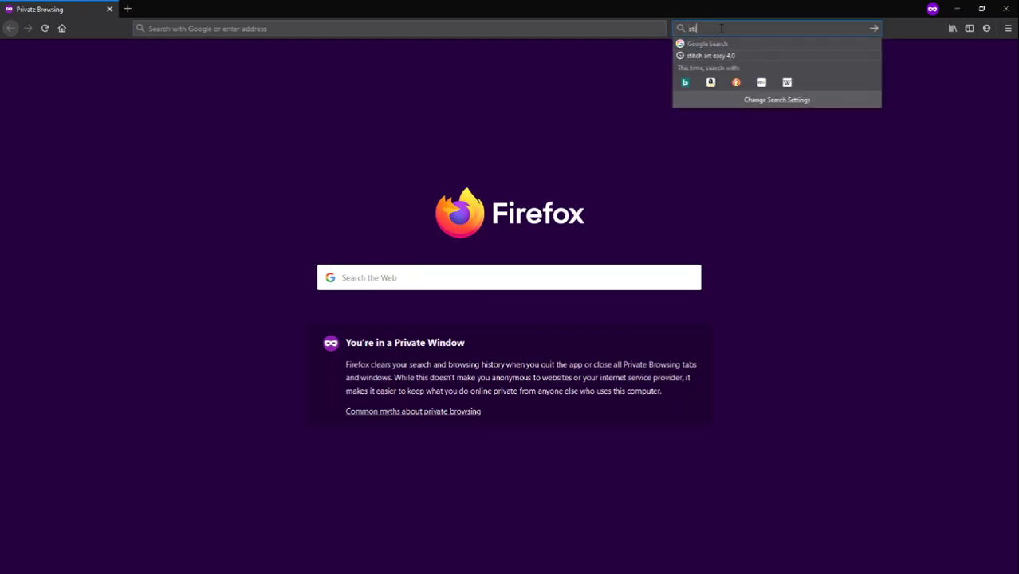
text(itch art easy 4.0)
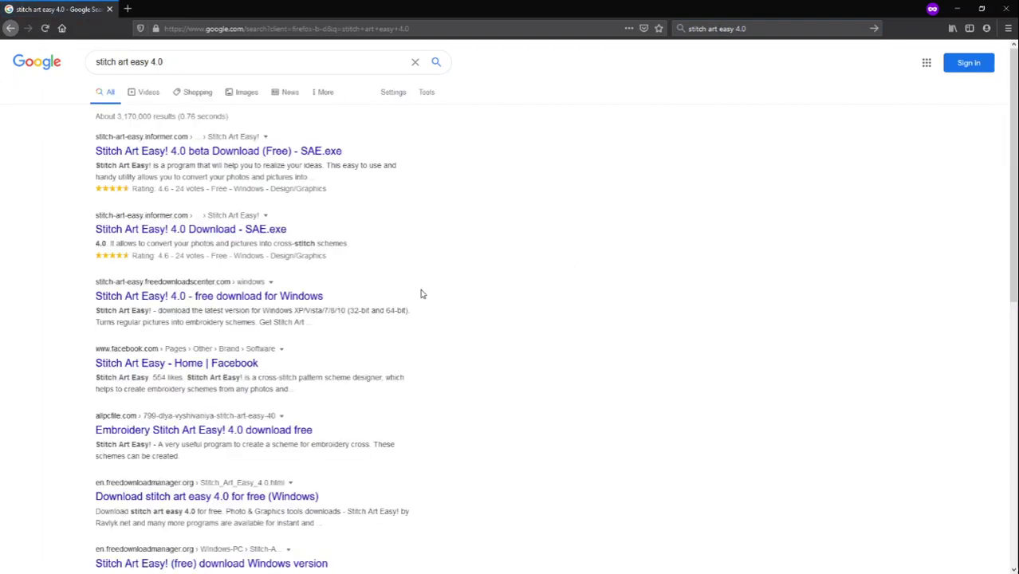
Step: Open the freedownloadscenter.com result and start the Stitch Art Easy! 4.0.0.5 download
click(160, 296)
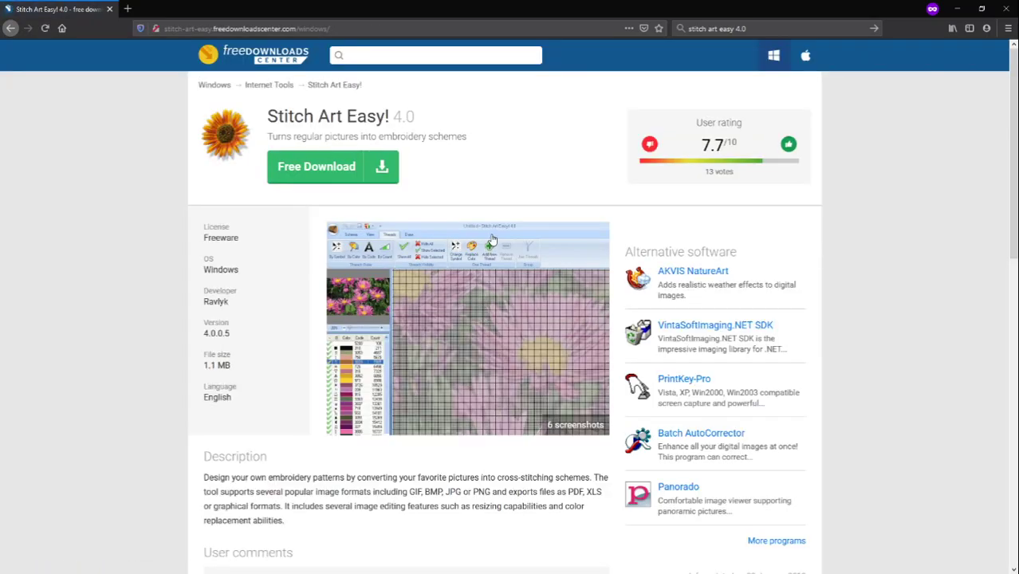
click(320, 170)
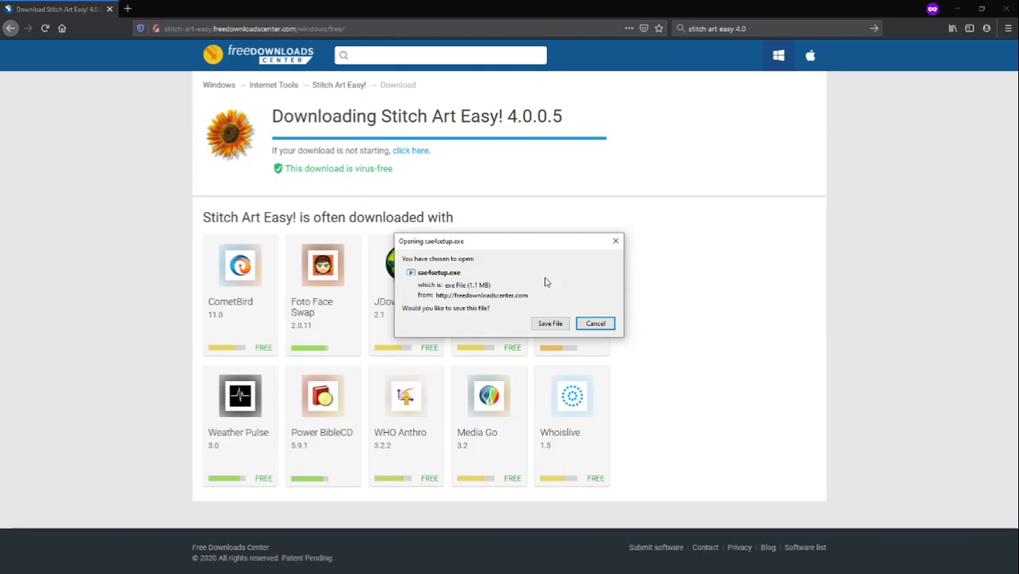
Step: Save sae4setup.exe and run it from the recent downloads list
click(550, 325)
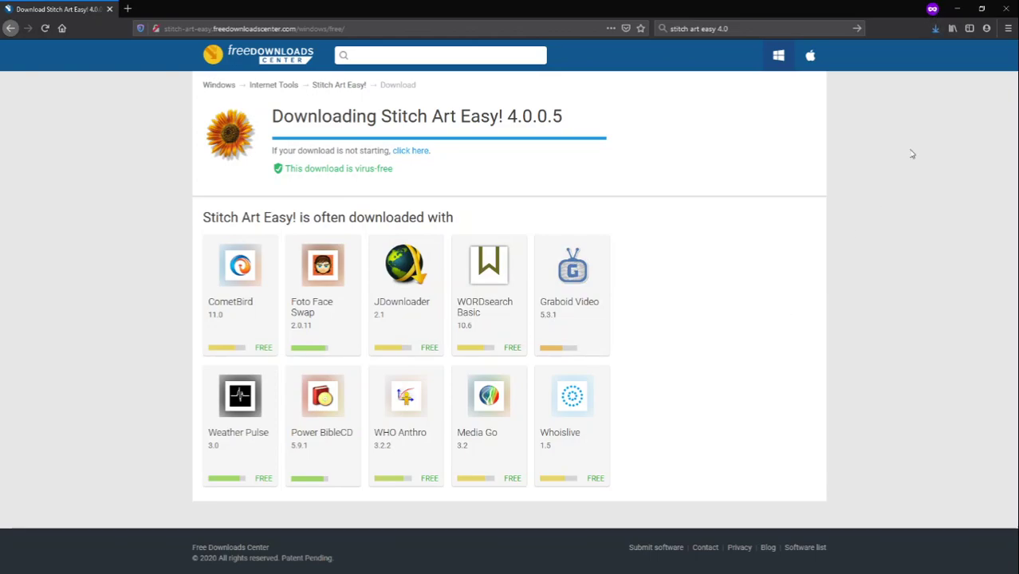
click(937, 33)
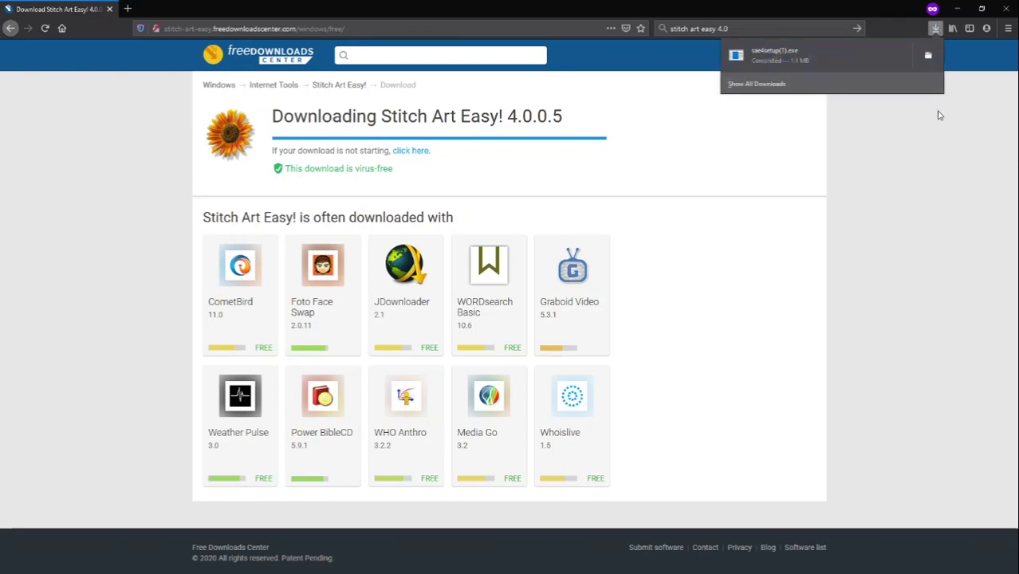
click(929, 56)
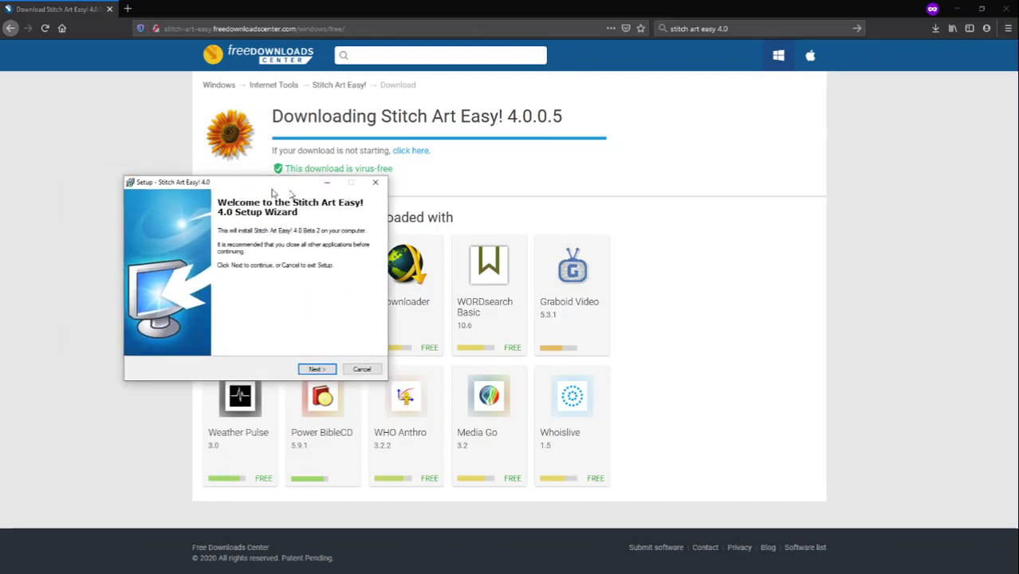
Step: Install Stitch Art Easy! 4.0 with default folders and desktop icon, then launch it
drag(293, 171, 453, 199)
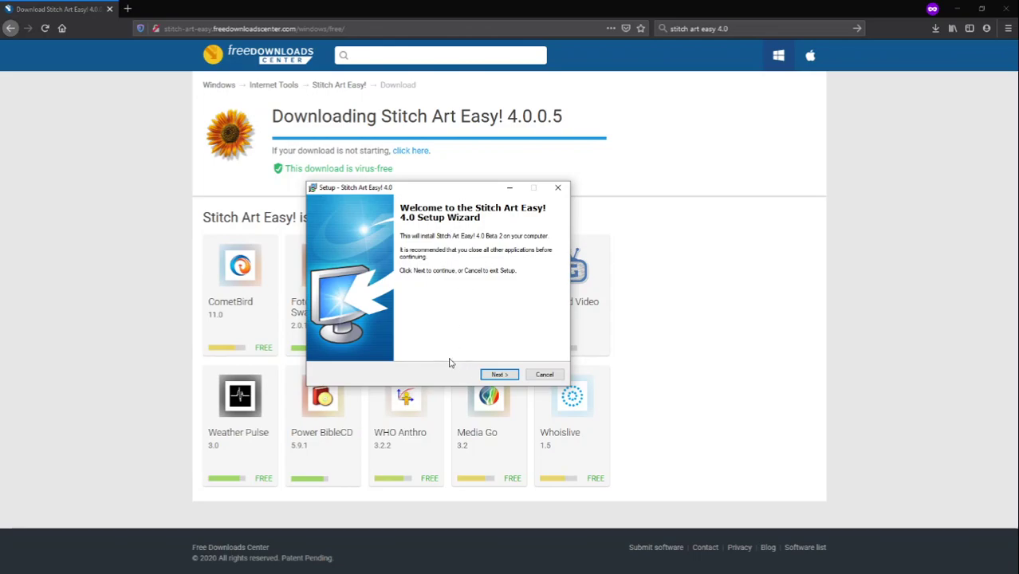
click(496, 376)
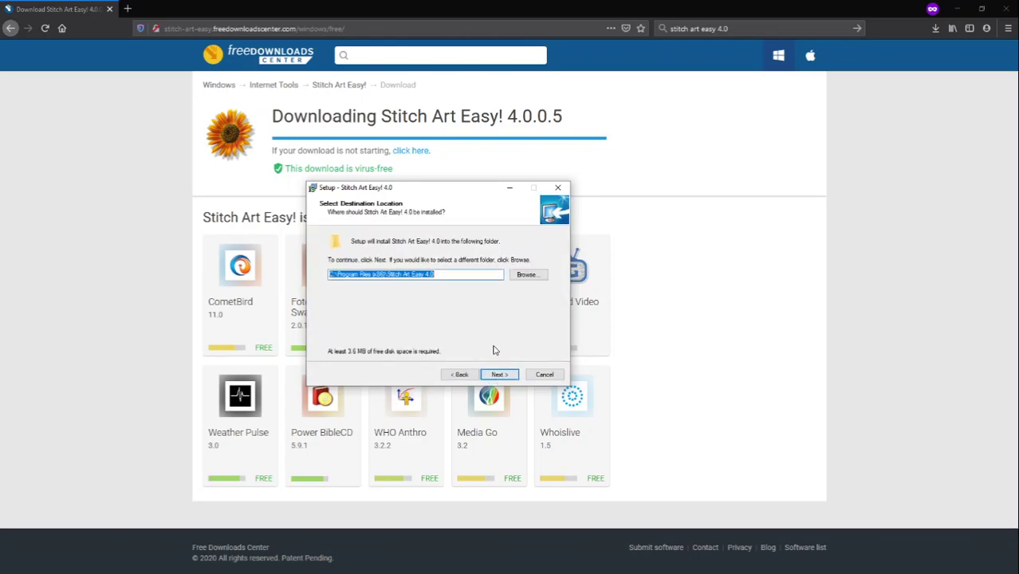
click(498, 376)
click(499, 376)
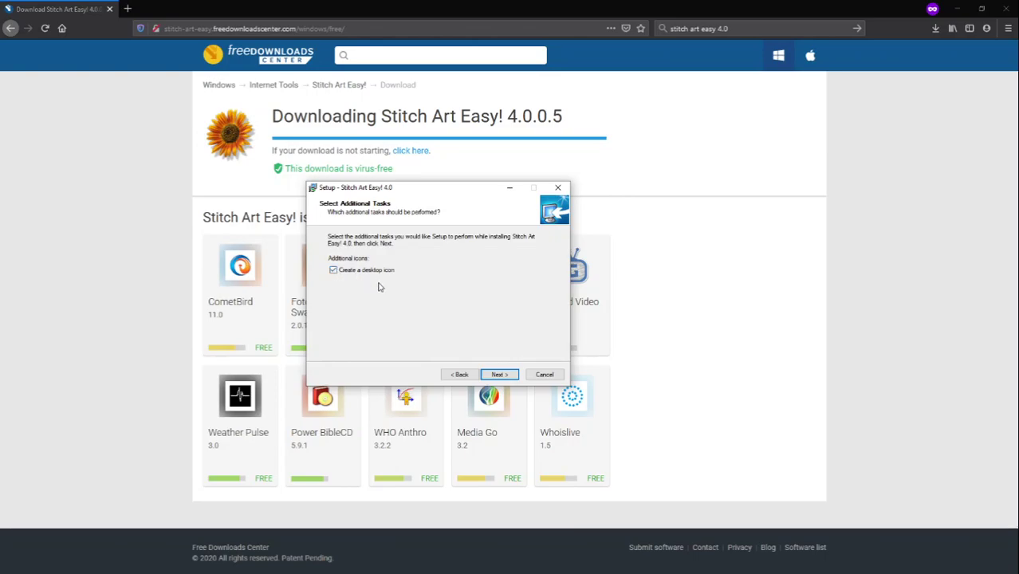
click(498, 374)
click(501, 375)
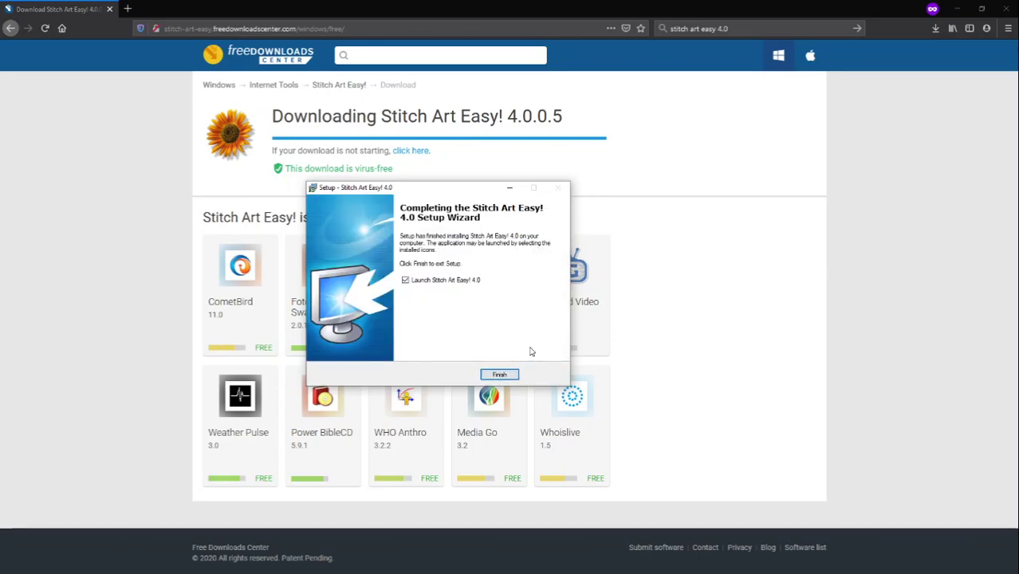
click(499, 375)
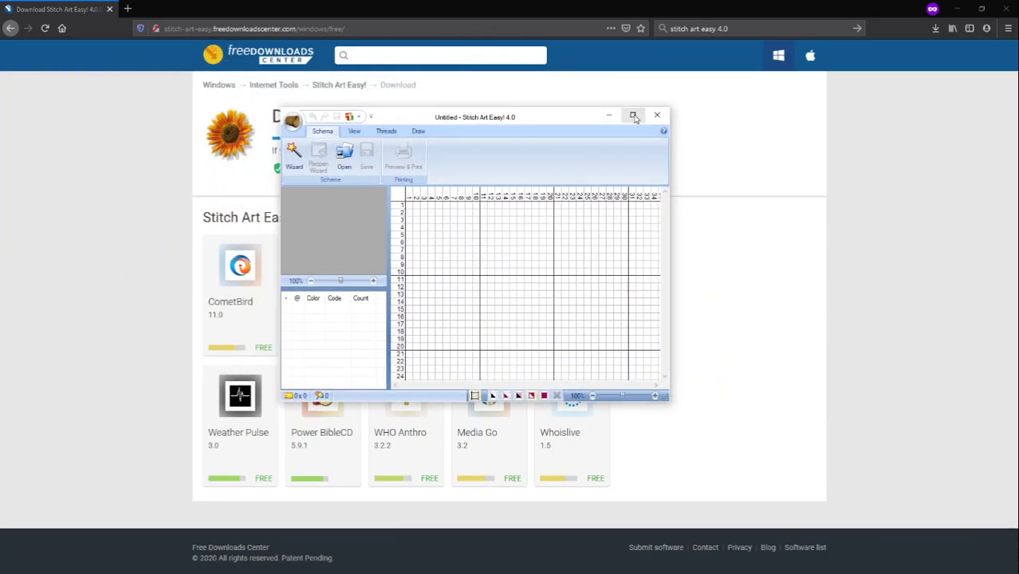
Step: Maximize the window and browse the View, Threads and Draw tabs, ending on Schema
click(633, 117)
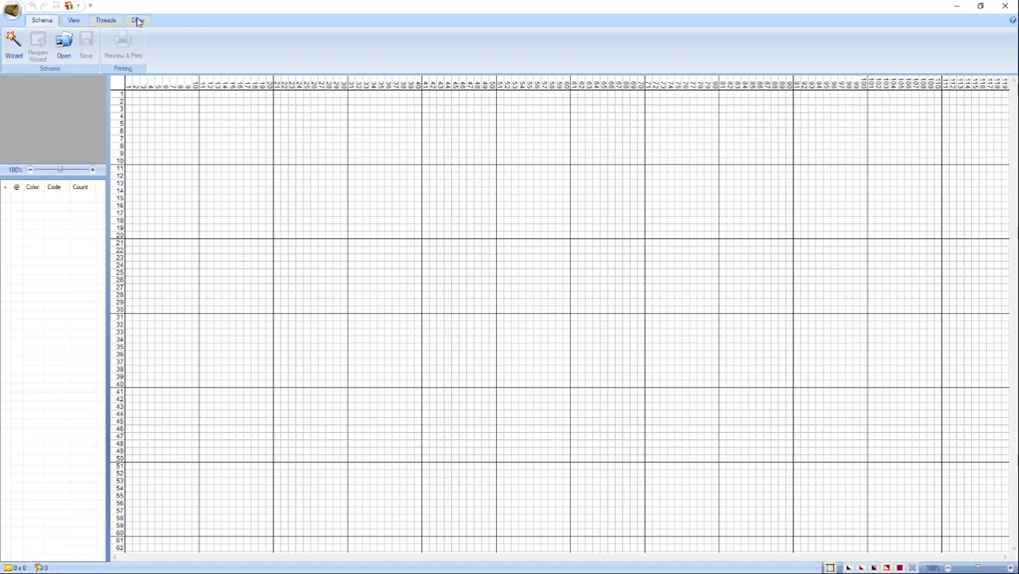
click(76, 21)
click(104, 23)
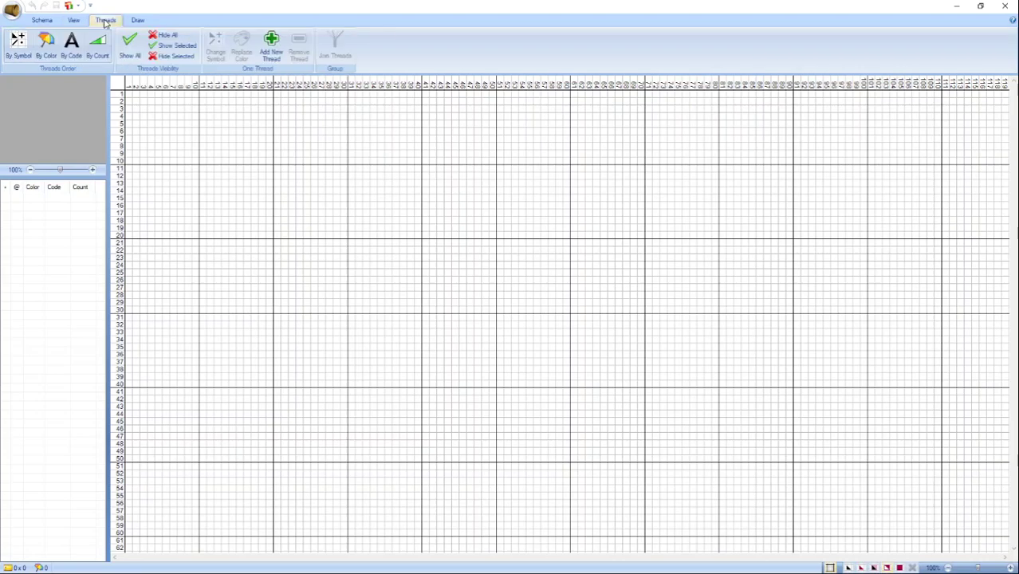
click(137, 22)
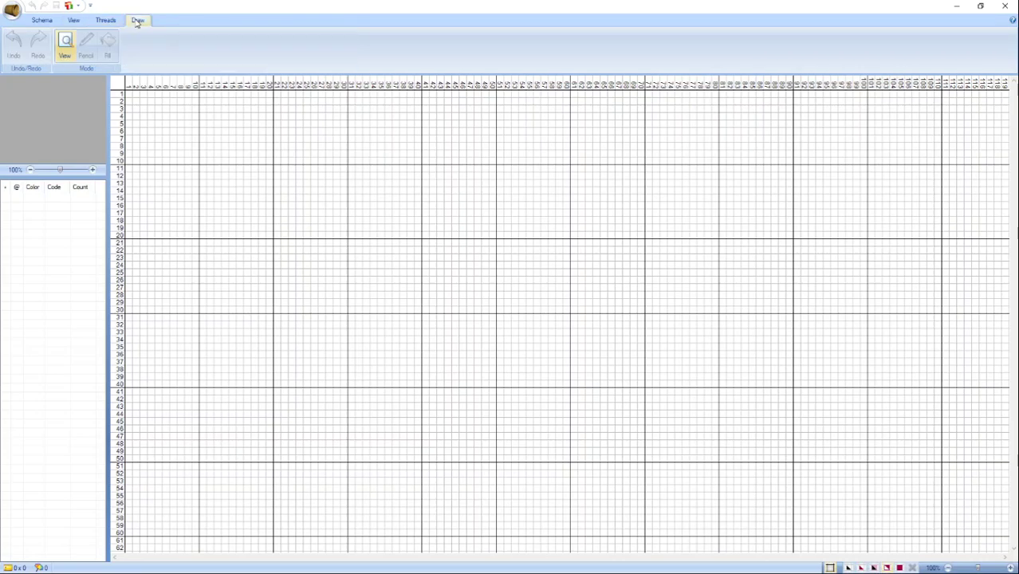
click(41, 21)
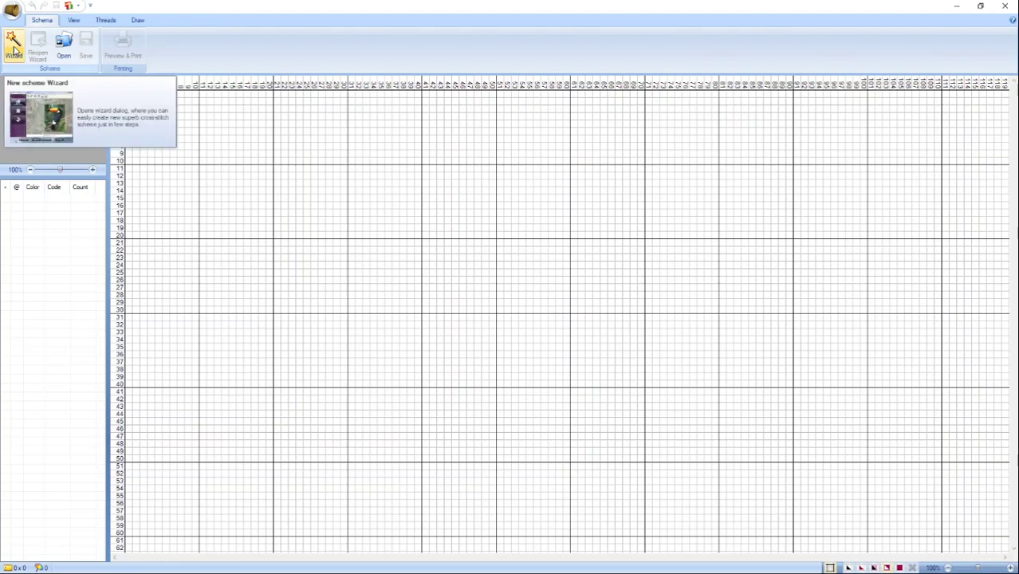
Step: Start the new scheme wizard and load the boris photo from Pictures > Camera Roll
click(14, 50)
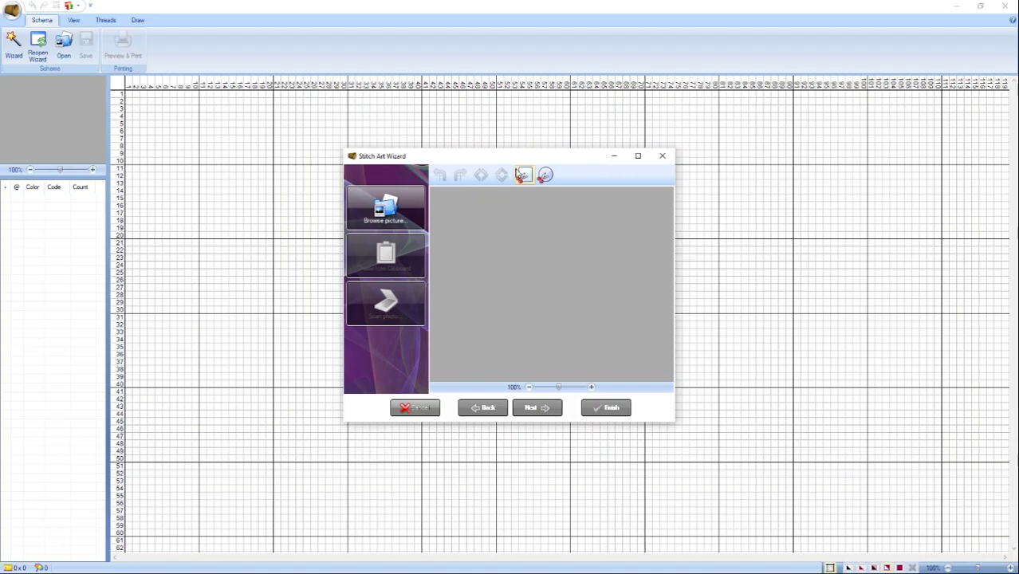
drag(531, 159, 467, 151)
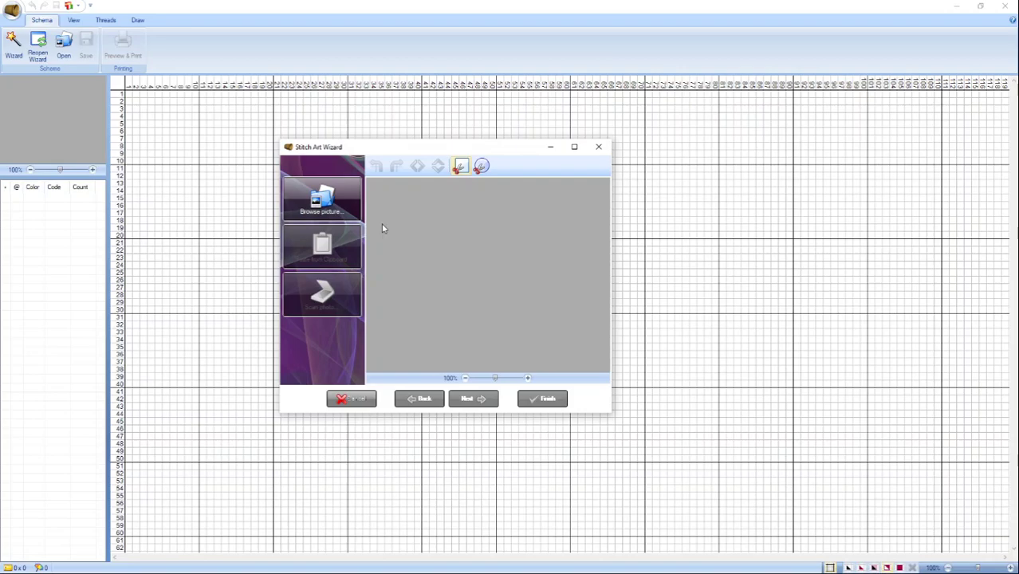
click(341, 205)
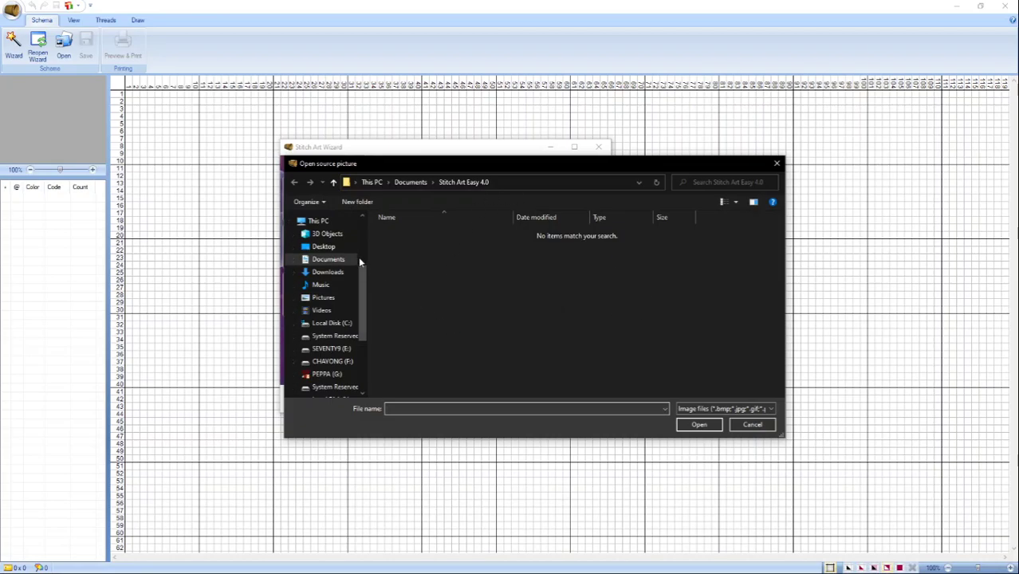
scroll(359, 263, up, 3)
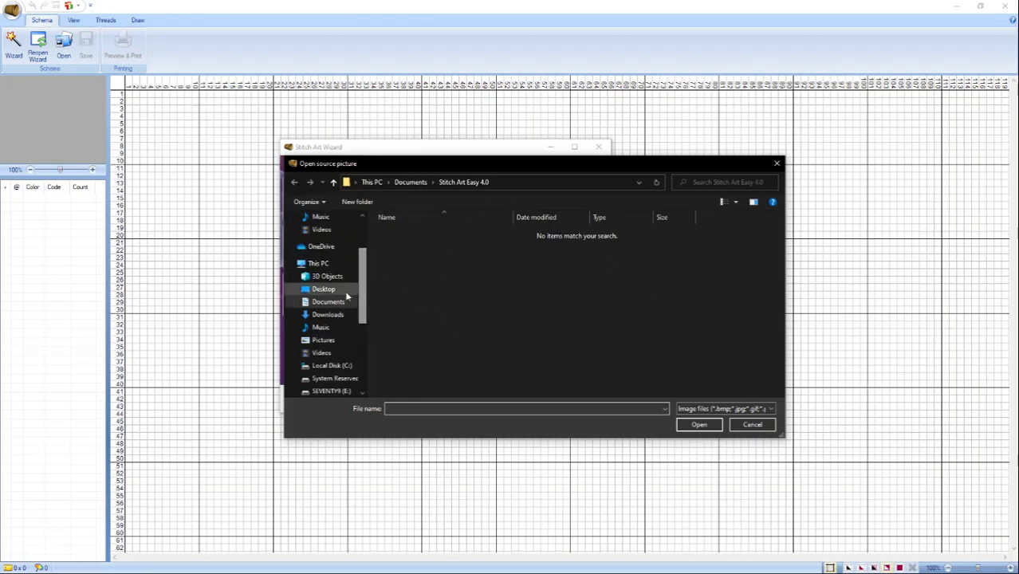
click(322, 340)
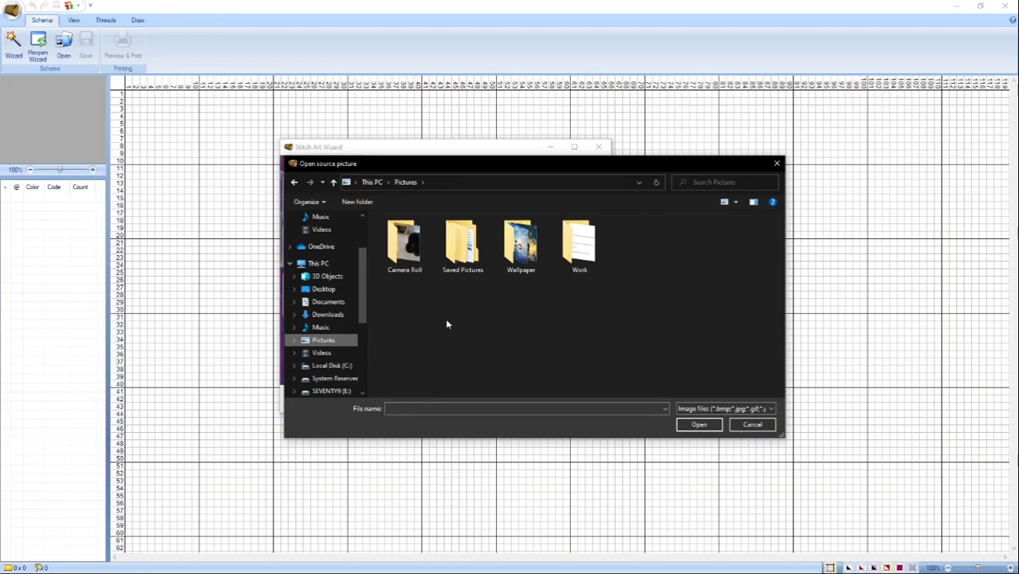
double_click(409, 248)
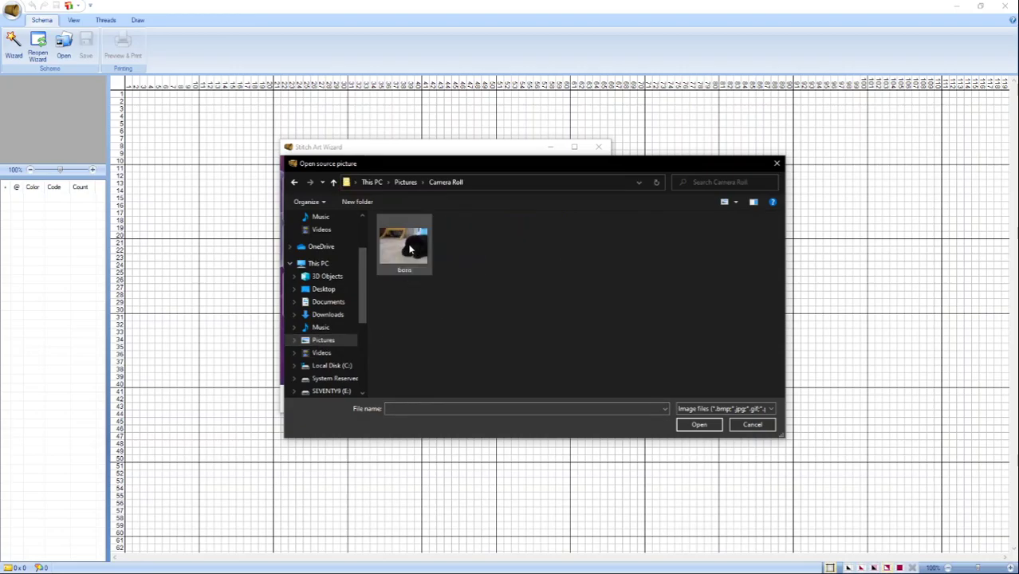
click(413, 259)
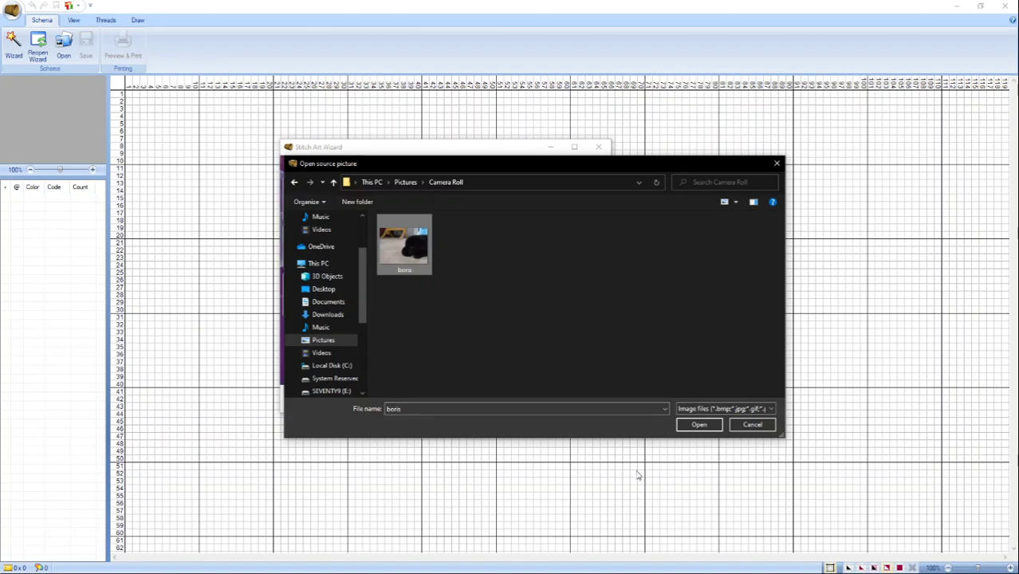
click(699, 424)
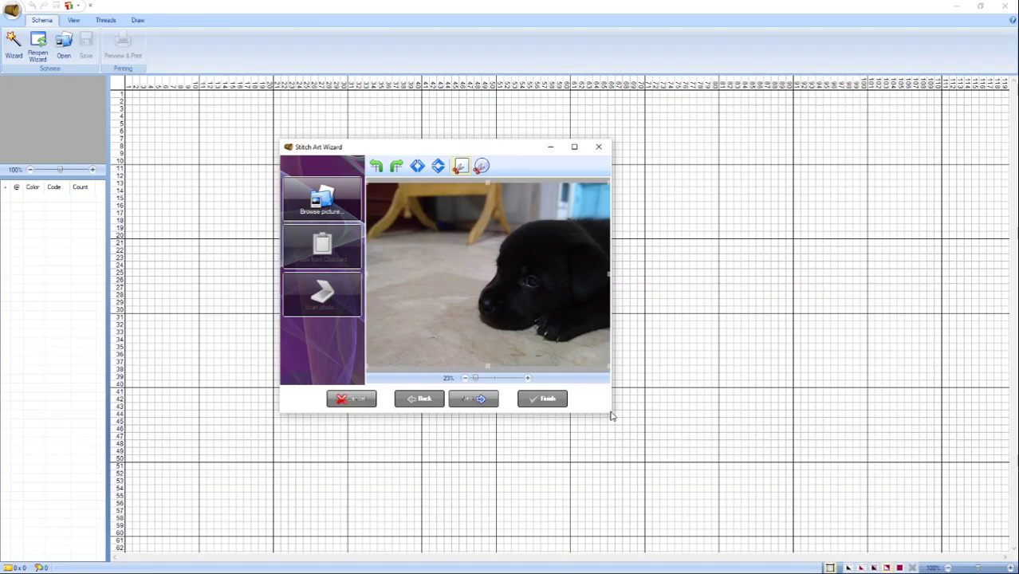
Step: Enlarge the wizard, test the zoom and crop, leaving the boris photo fully uncropped
drag(611, 413, 836, 511)
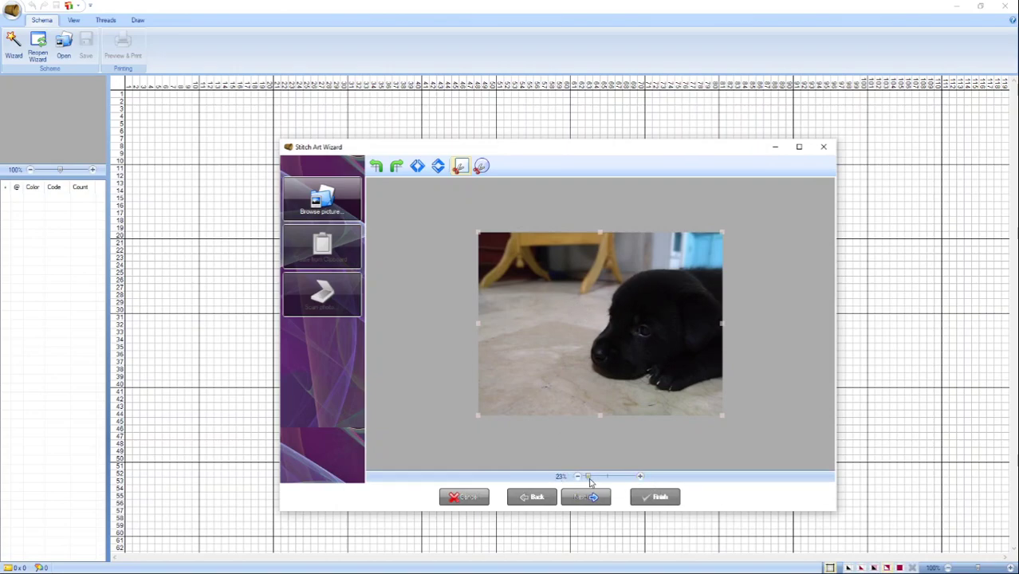
click(641, 477)
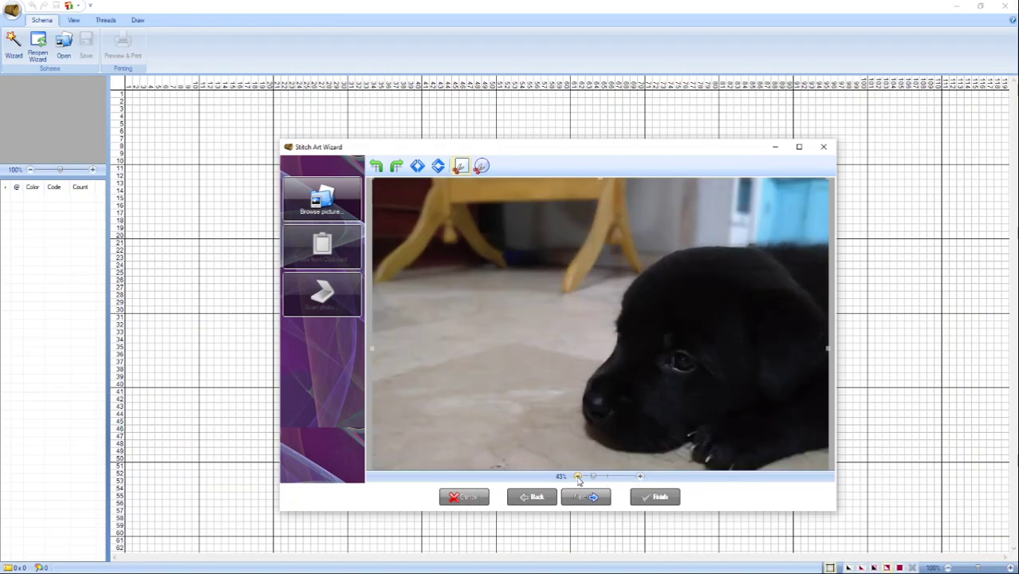
click(579, 476)
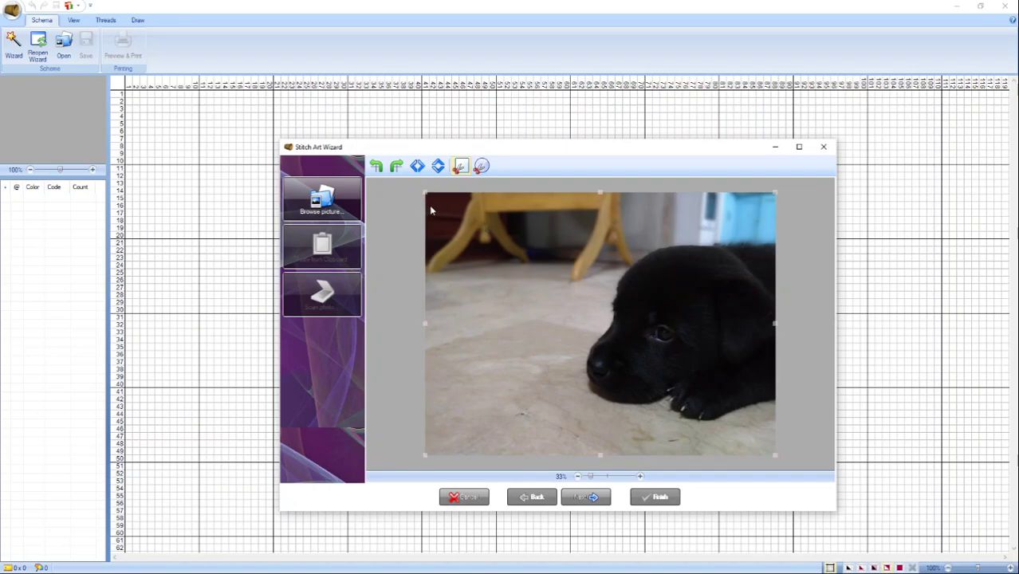
drag(425, 193, 478, 191)
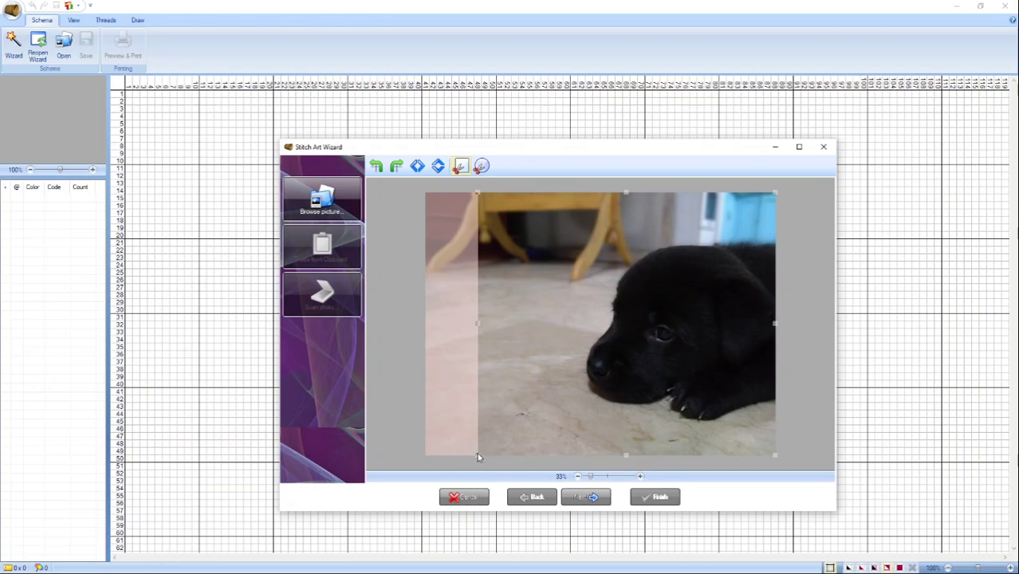
drag(477, 455, 423, 457)
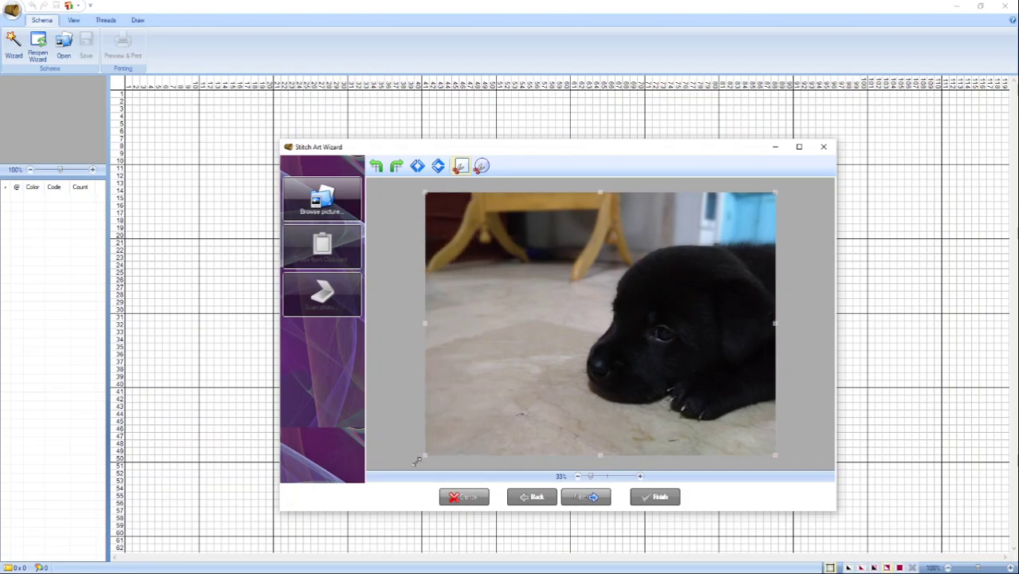
Step: Rotate the photo four times back to upright, then mirror and flip it and back
click(377, 166)
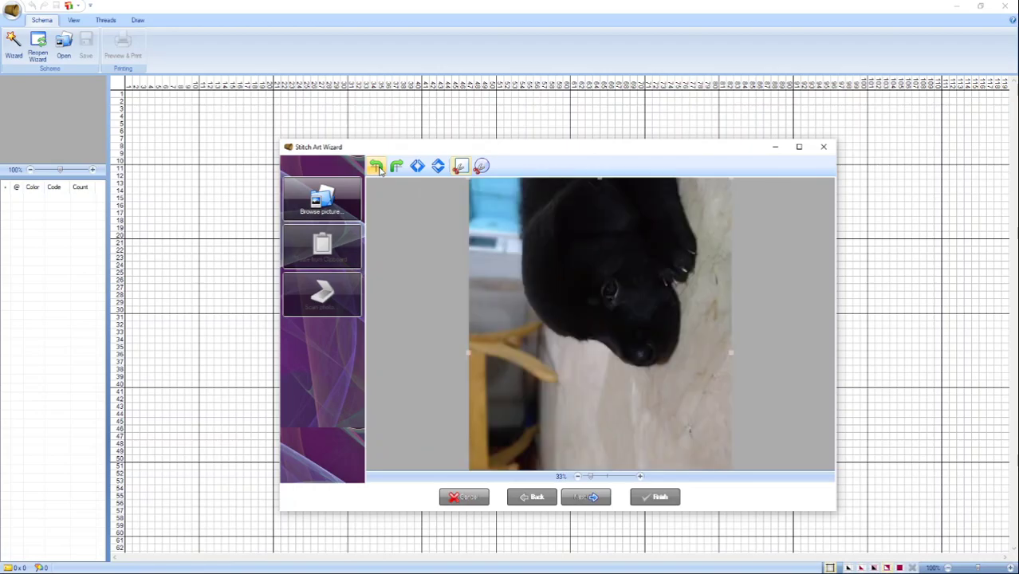
click(376, 167)
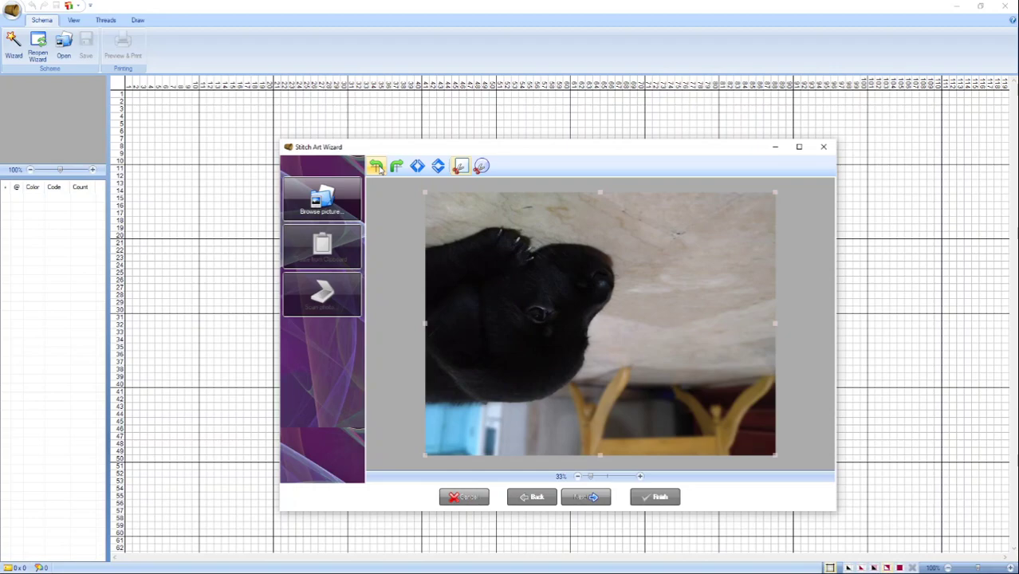
click(376, 167)
click(377, 167)
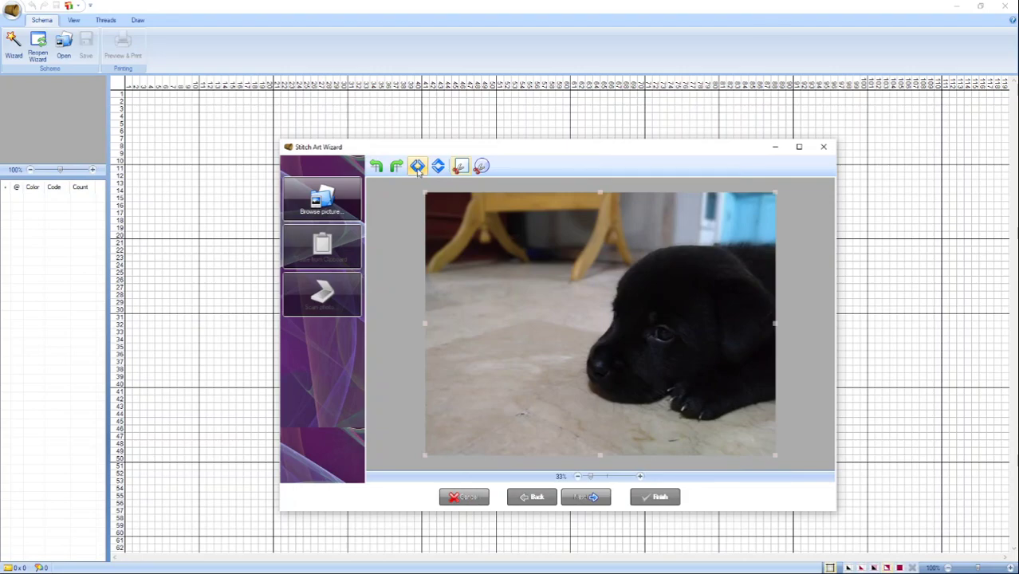
click(418, 169)
click(418, 169)
click(442, 171)
click(442, 172)
Step: Try an oval crop, revert to rectangular, and advance to the sizing step
click(482, 168)
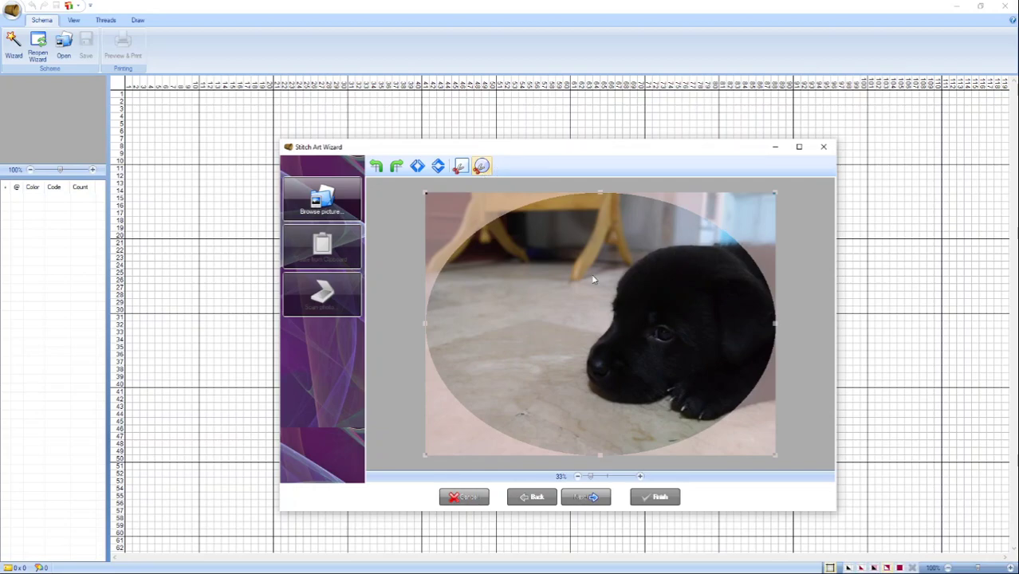
click(462, 168)
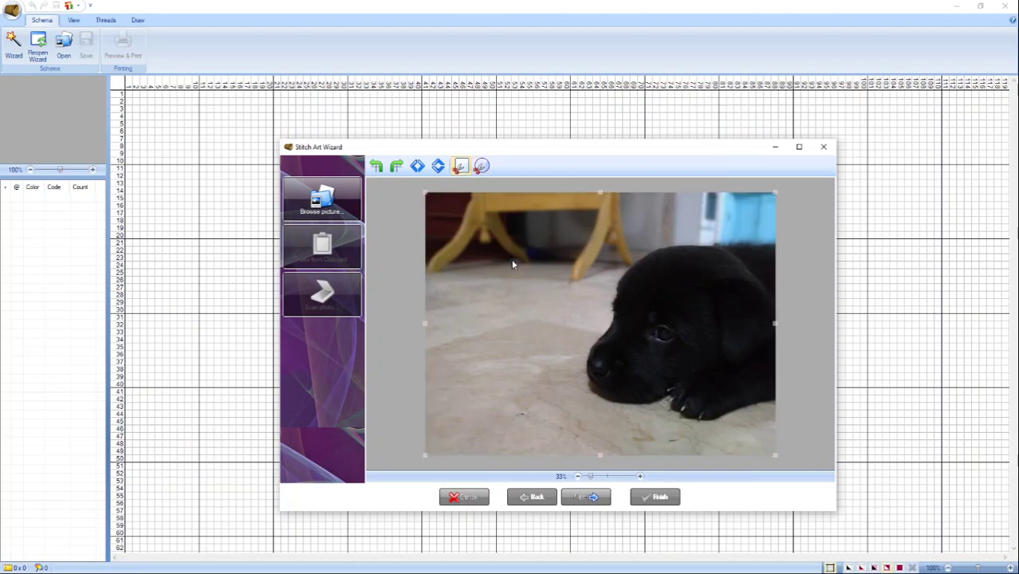
click(595, 498)
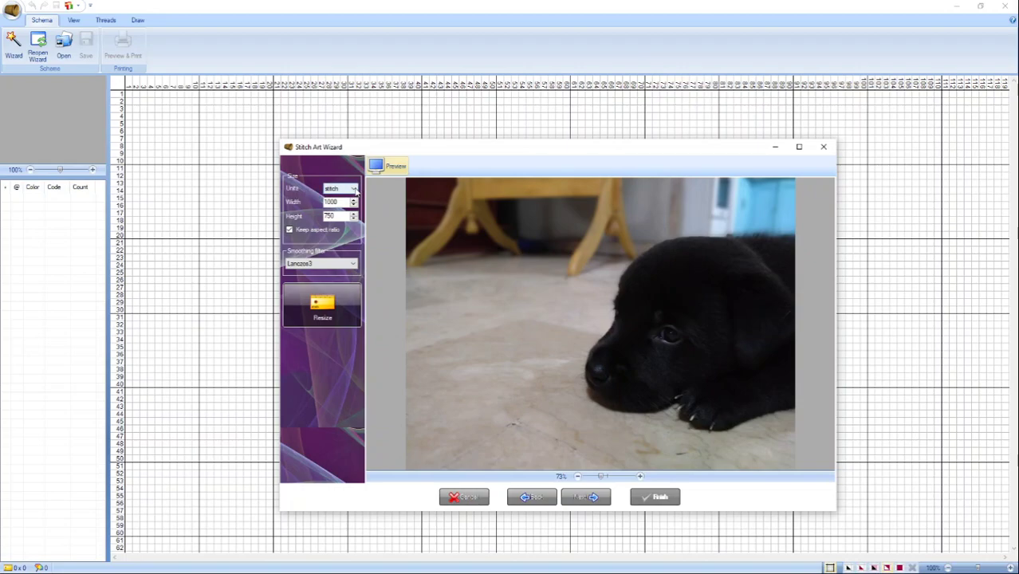
Step: Switch the pattern size units to inch, giving 14.0 stitches per inch
click(354, 189)
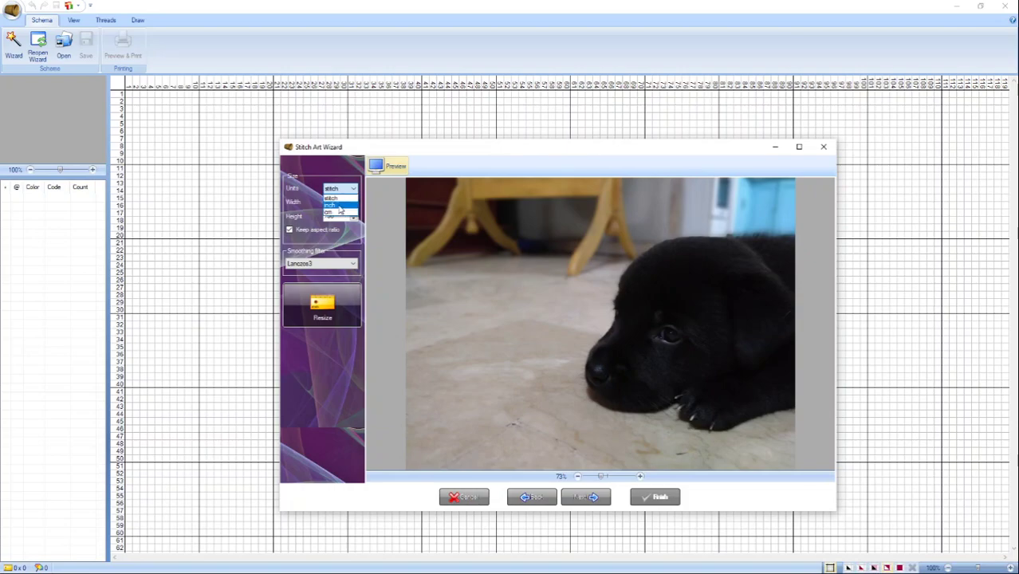
click(340, 207)
click(353, 189)
Step: Set units to cm and width to 80, giving 80.0 × 60.0 cm at 5.5 stitches/cm
click(345, 212)
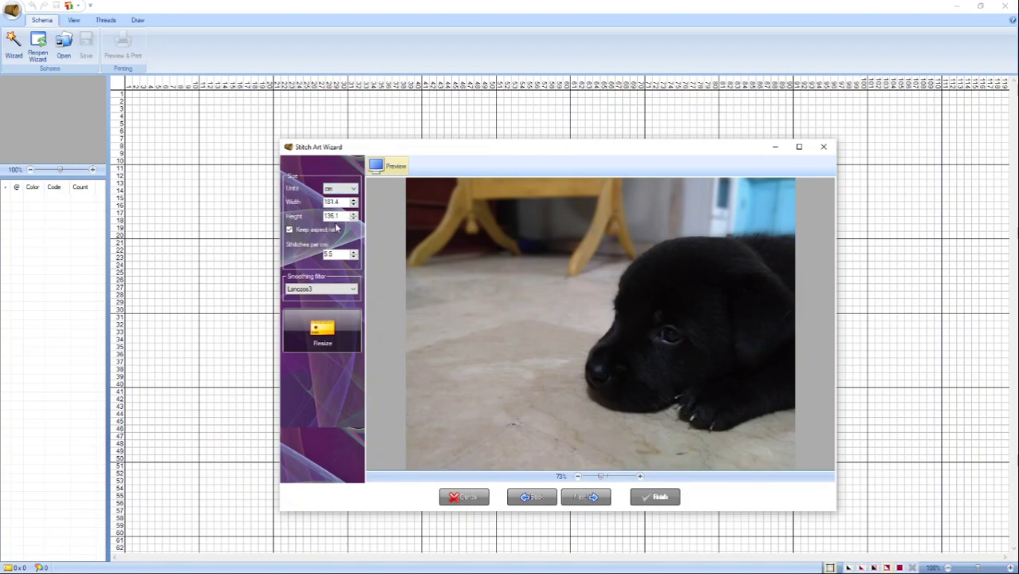
double_click(338, 201)
text(70)
key(Tab)
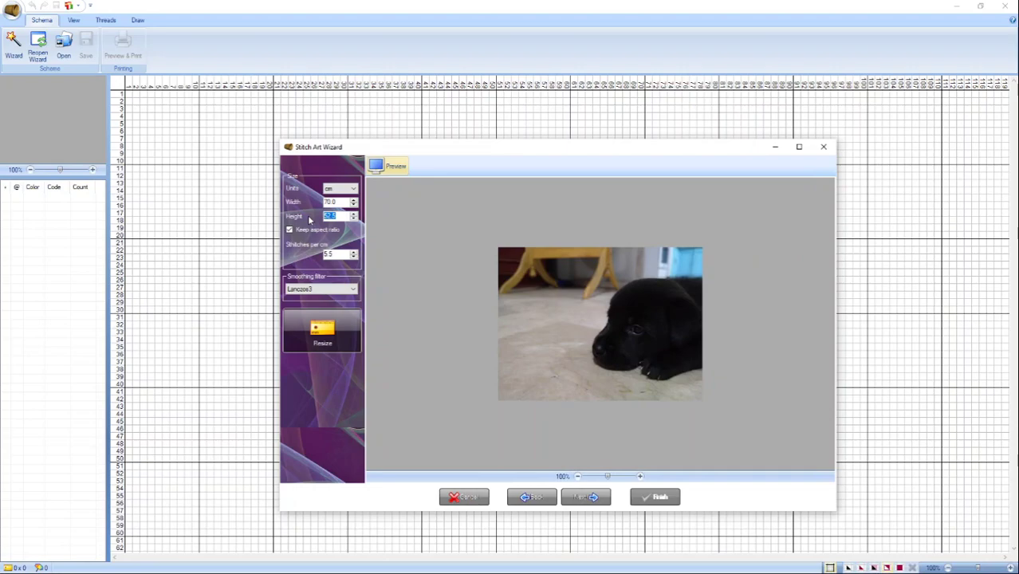
text(50)
key(Tab)
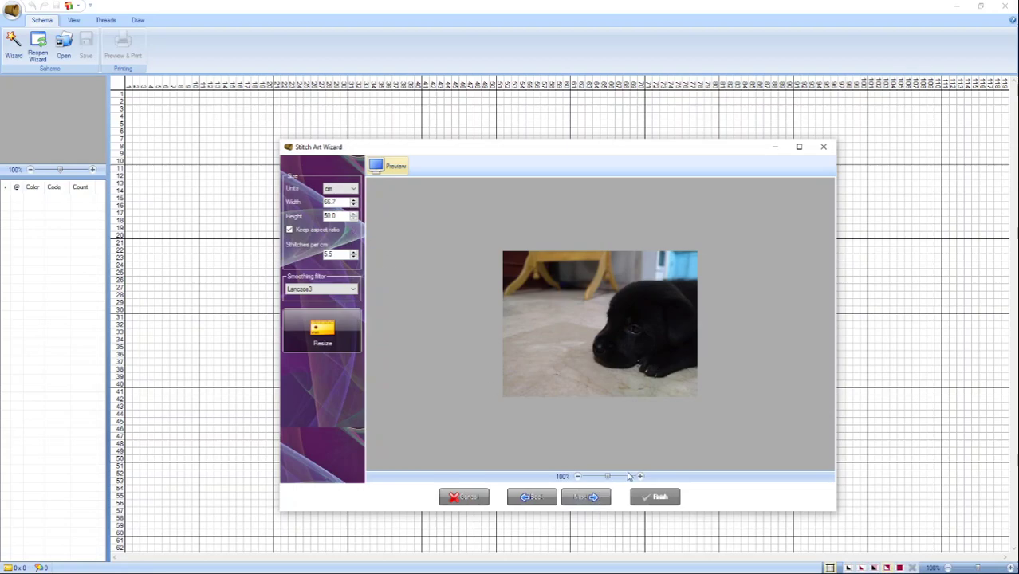
drag(338, 202, 321, 203)
text(80)
key(Return)
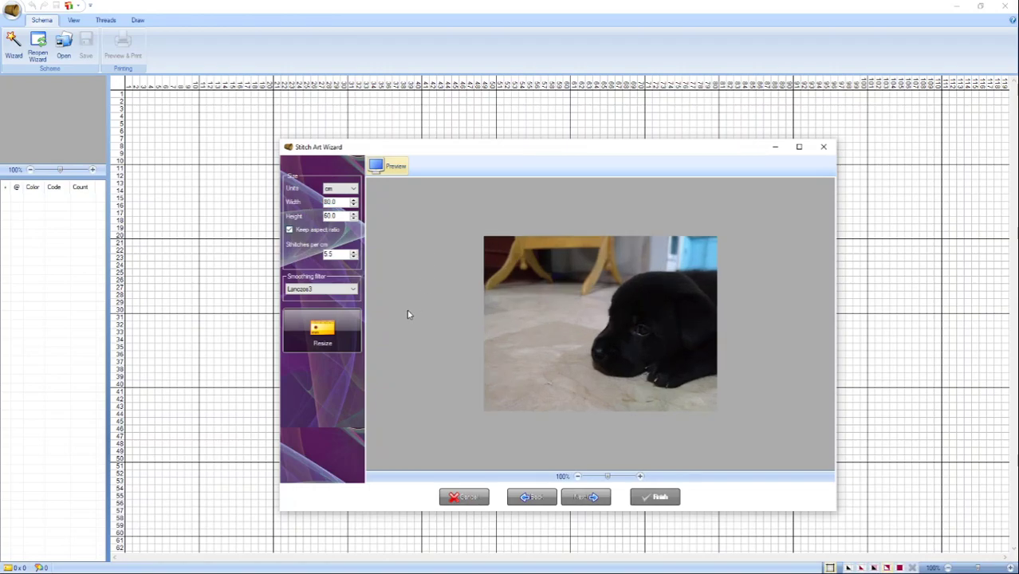
Step: Reduce colours with the DMC threads suite 1 floss kit and a maximum of 30 colours
click(586, 496)
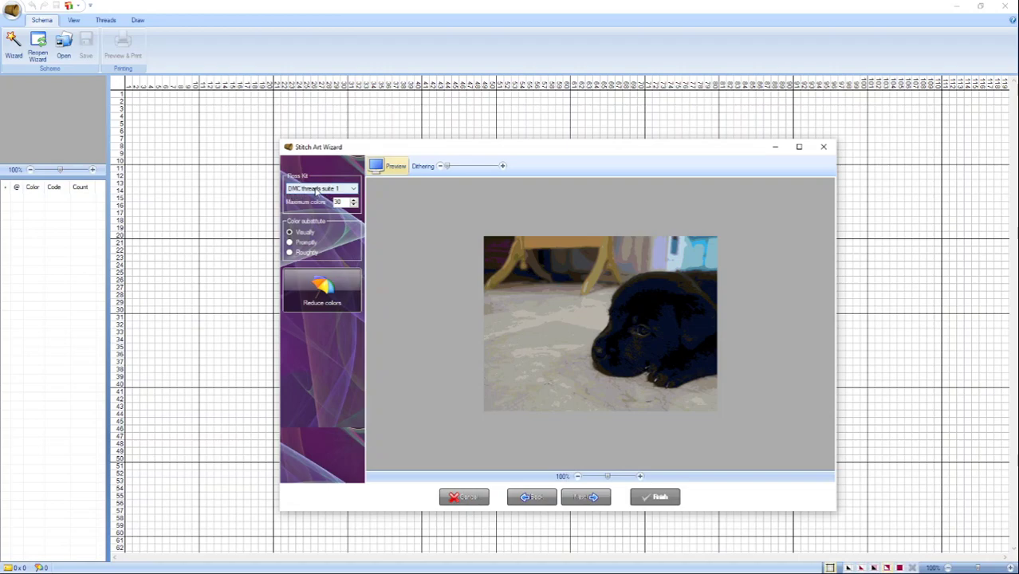
click(355, 191)
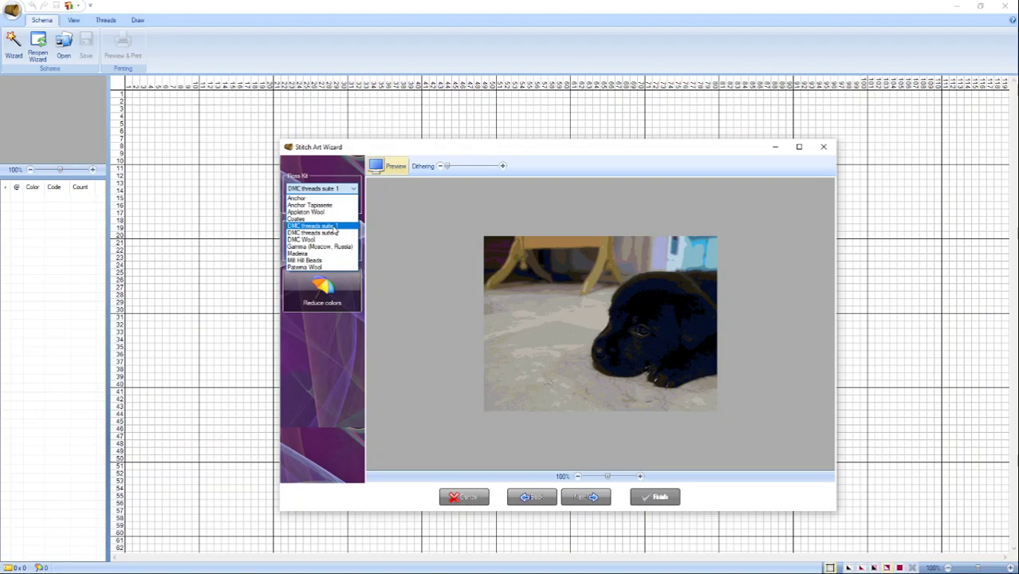
click(394, 218)
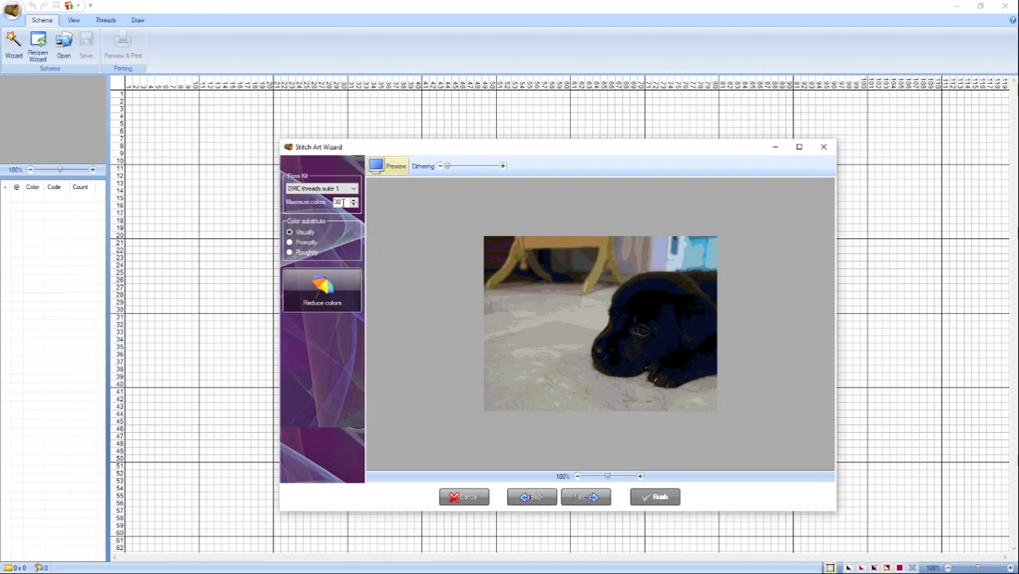
drag(343, 201, 333, 205)
text(8)
key(BackSpace)
text(10)
double_click(340, 201)
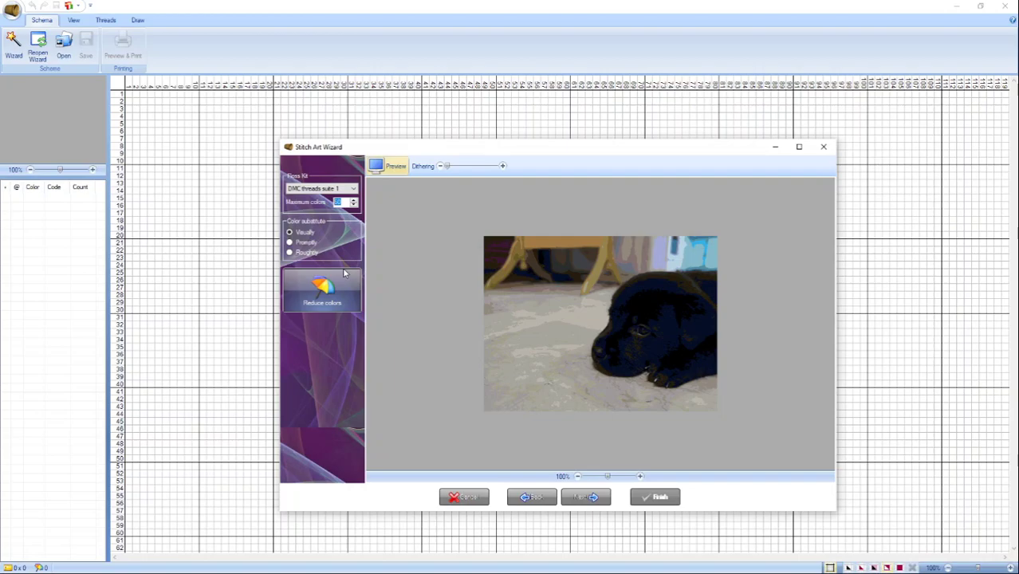
text(30)
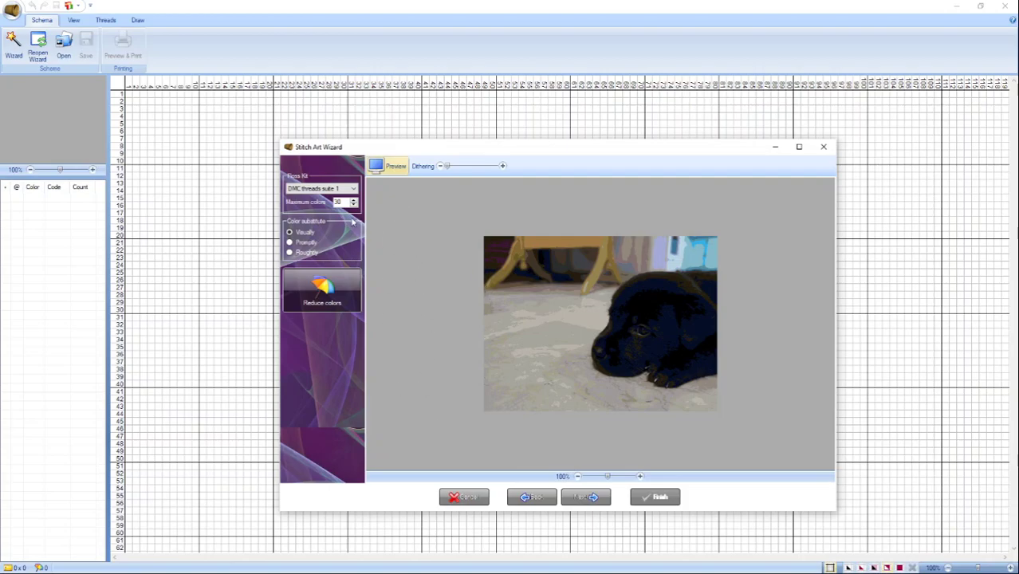
Step: Advance the wizard to the symbol selection page using the Znaky SAE font
click(593, 497)
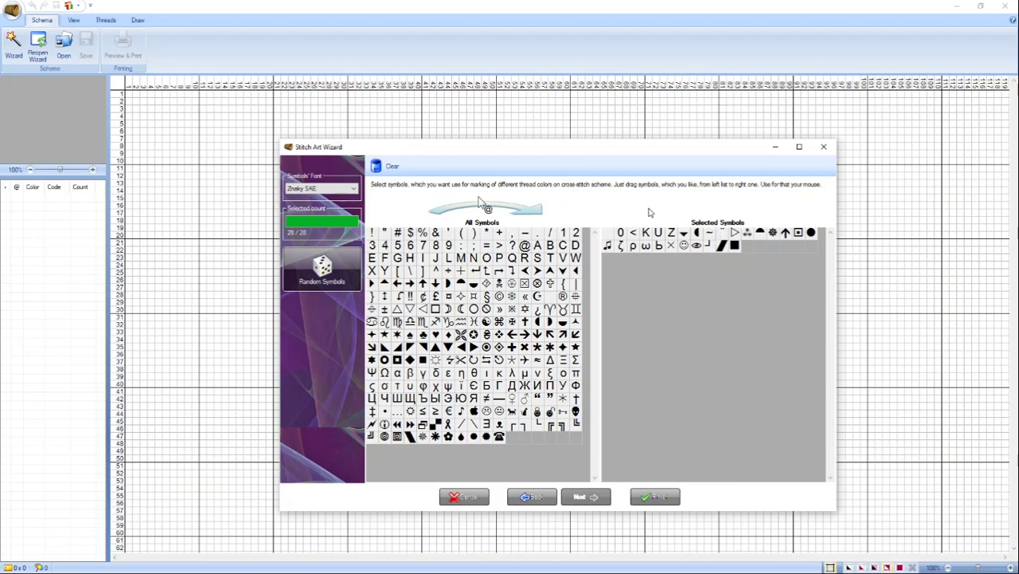
Step: Clear the selected symbols, add symbols 1, 2, 3 and 4, then randomly fill the rest to 28
click(392, 167)
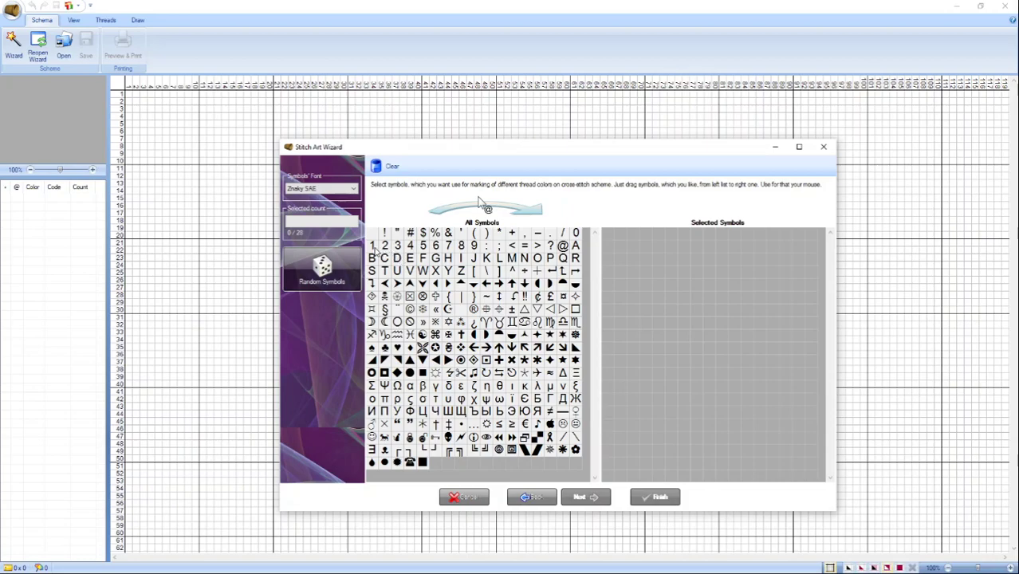
drag(372, 248, 612, 242)
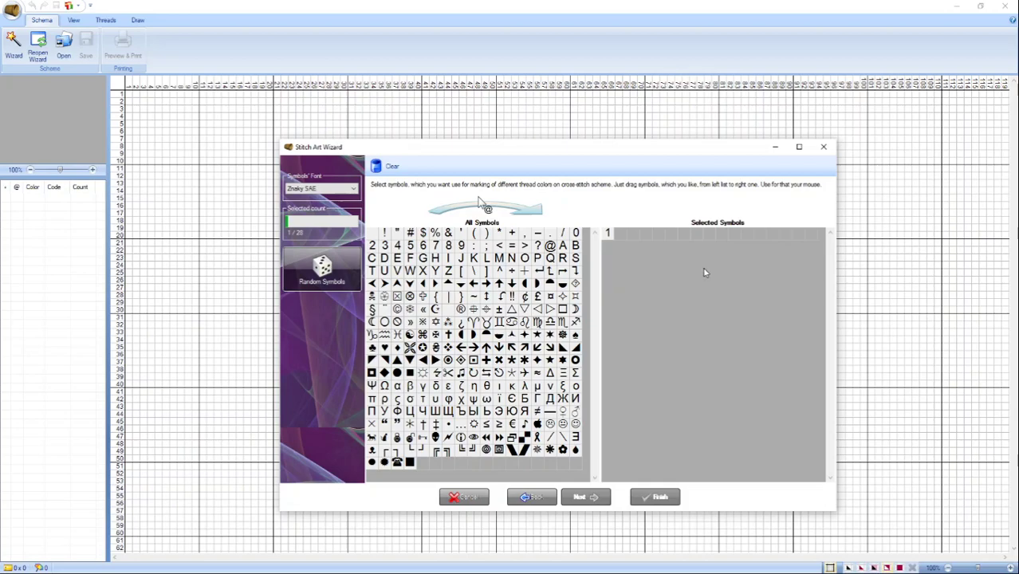
drag(372, 248, 629, 245)
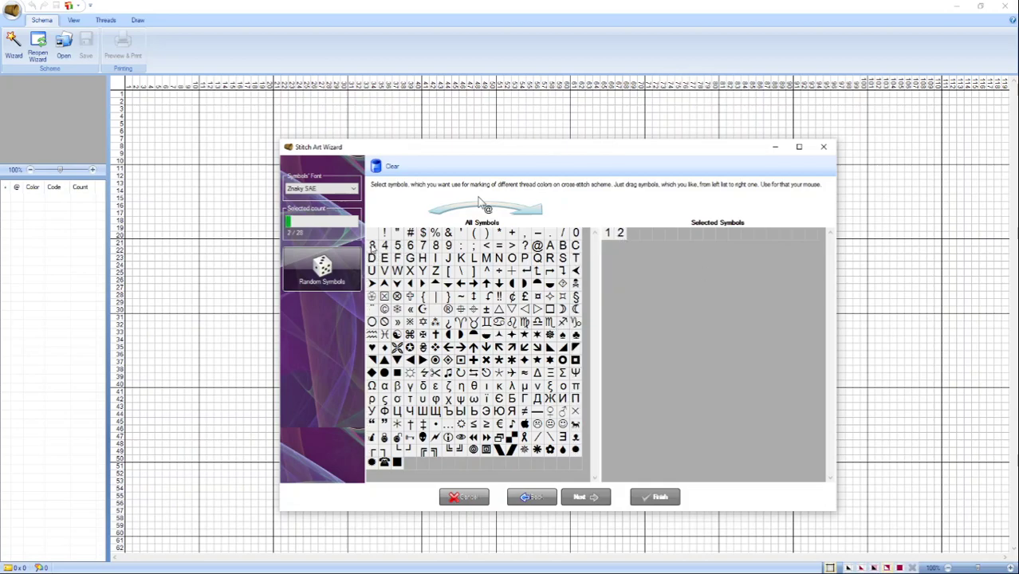
drag(372, 245, 635, 239)
drag(375, 249, 650, 240)
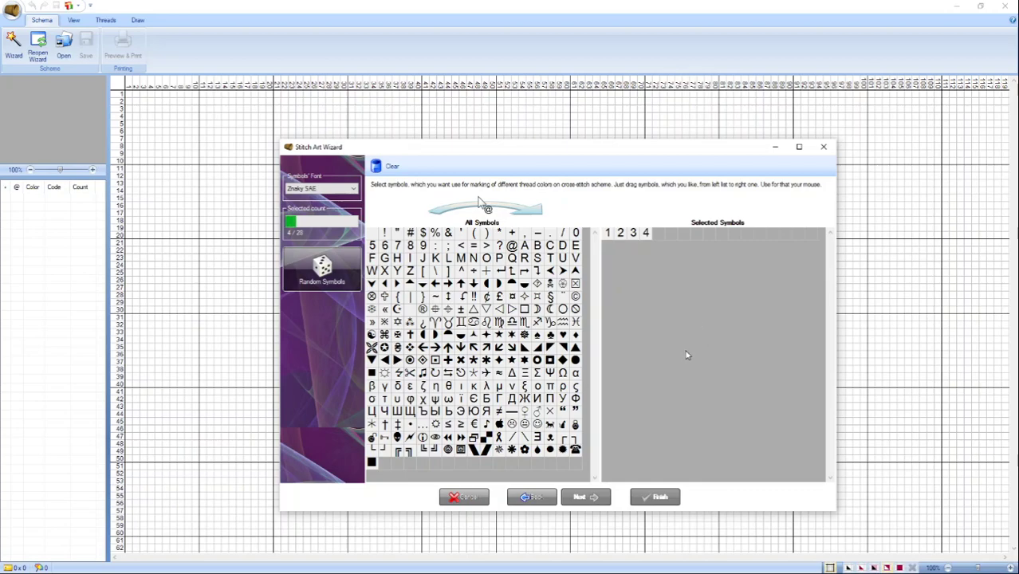
click(324, 274)
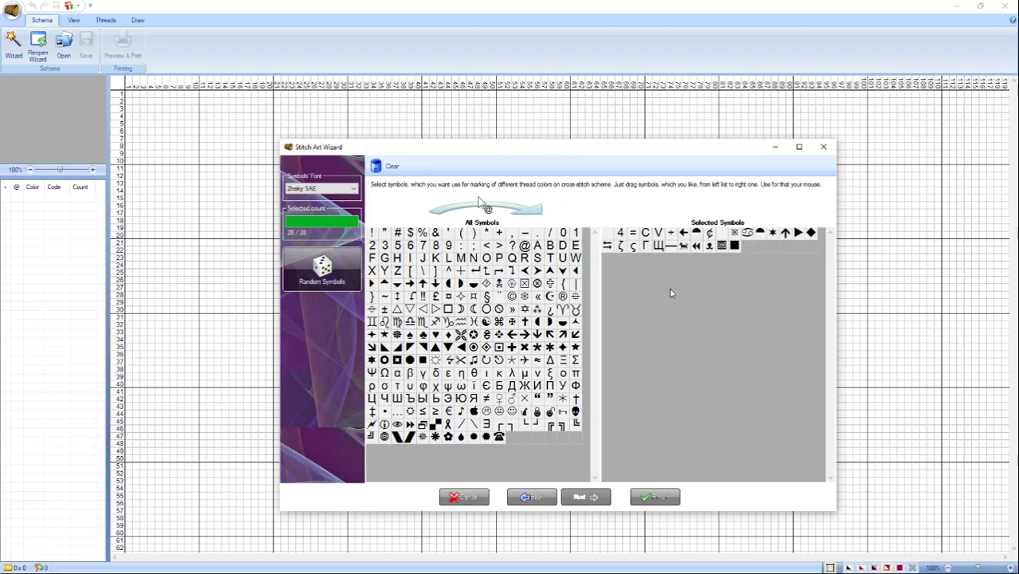
Step: Generate the 440 × 330 stitch chart with 28 threads and scroll through the symbol grid
click(659, 499)
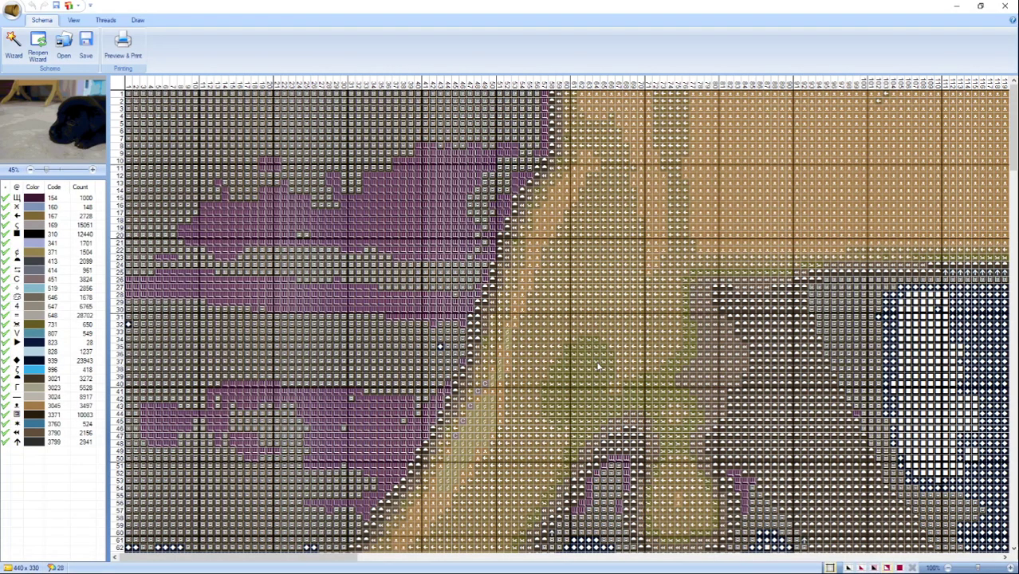
scroll(607, 295, down, 15)
scroll(597, 368, down, 20)
scroll(598, 368, down, 20)
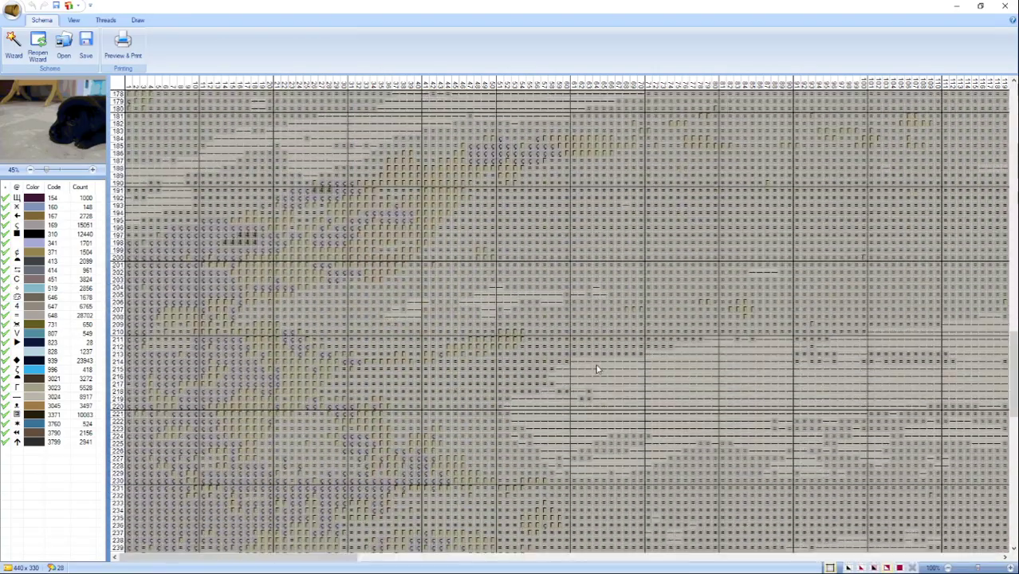
scroll(598, 369, down, 8)
scroll(657, 366, up, 17)
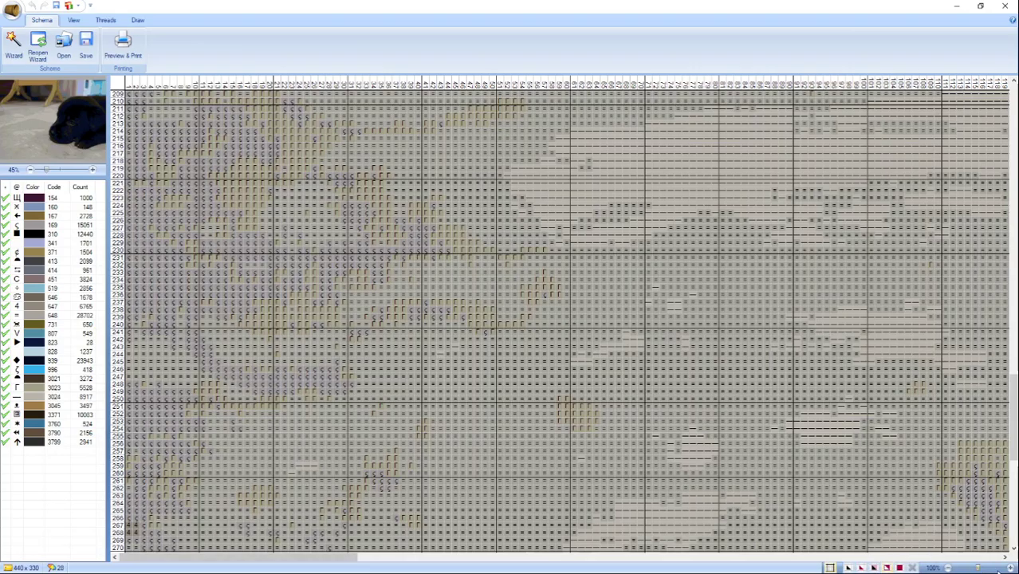
Step: Zoom the chart out to 20% and scroll up to show the puppy below the chair
click(978, 569)
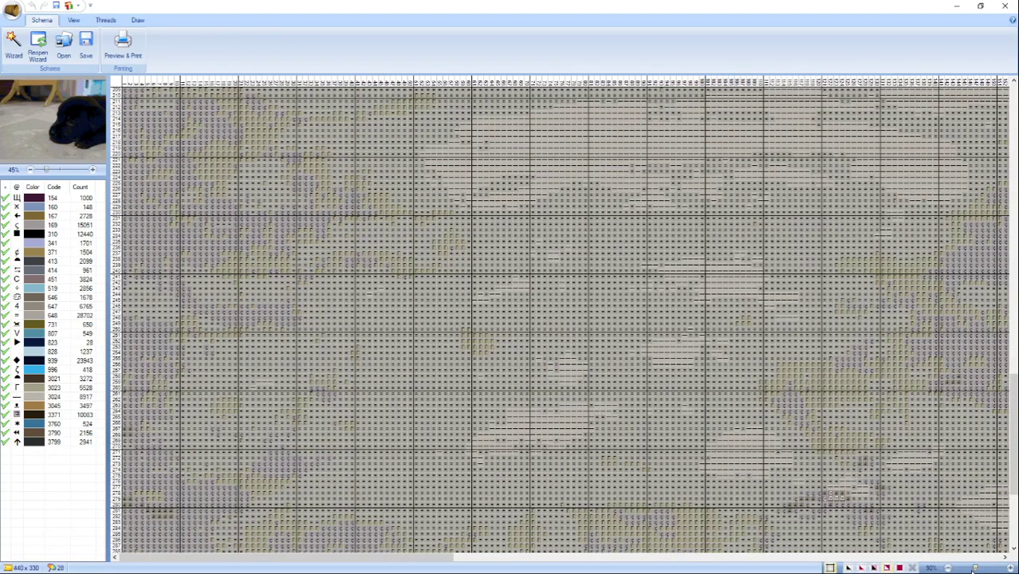
click(978, 568)
click(978, 569)
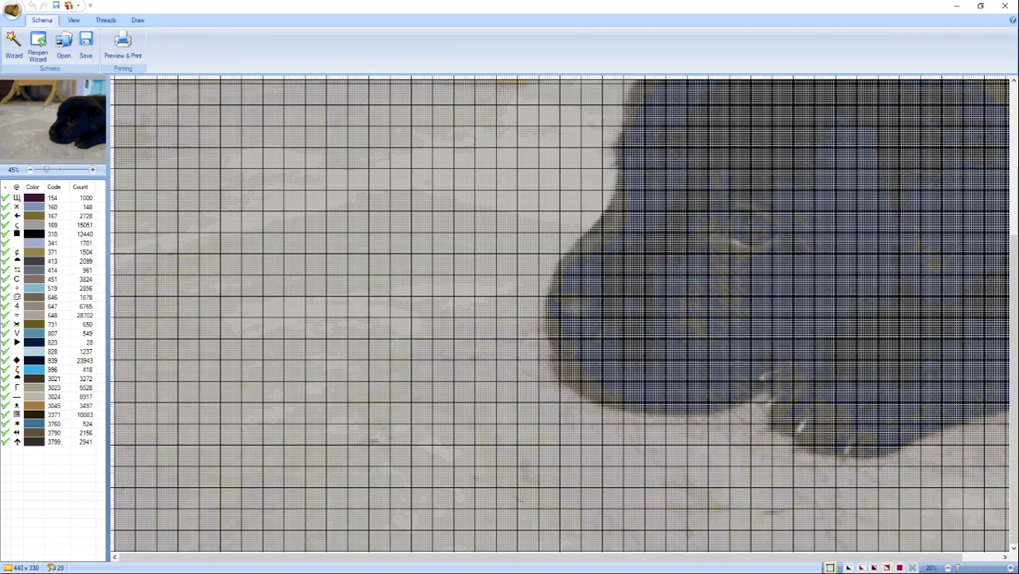
scroll(835, 424, up, 6)
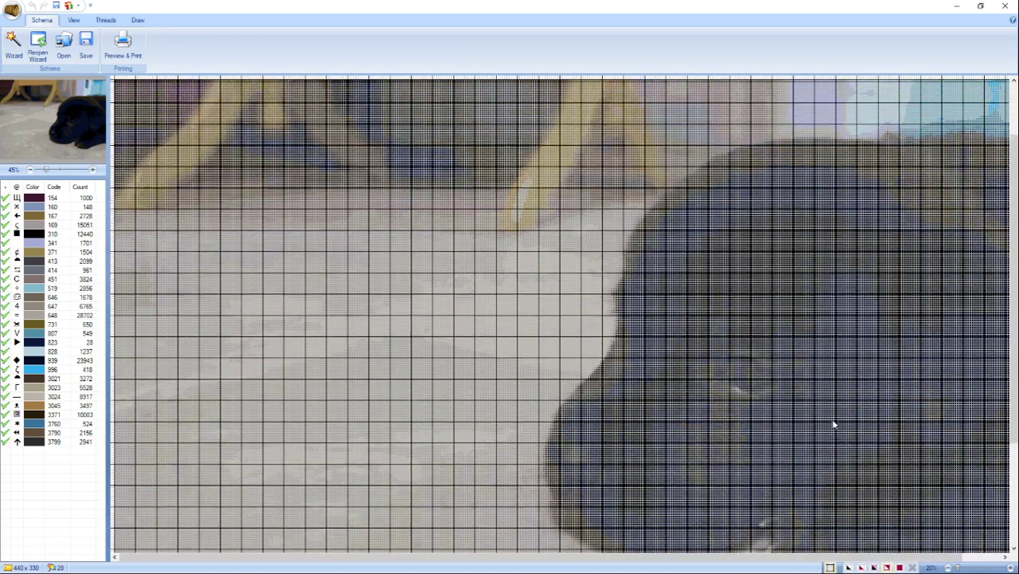
scroll(833, 424, up, 1)
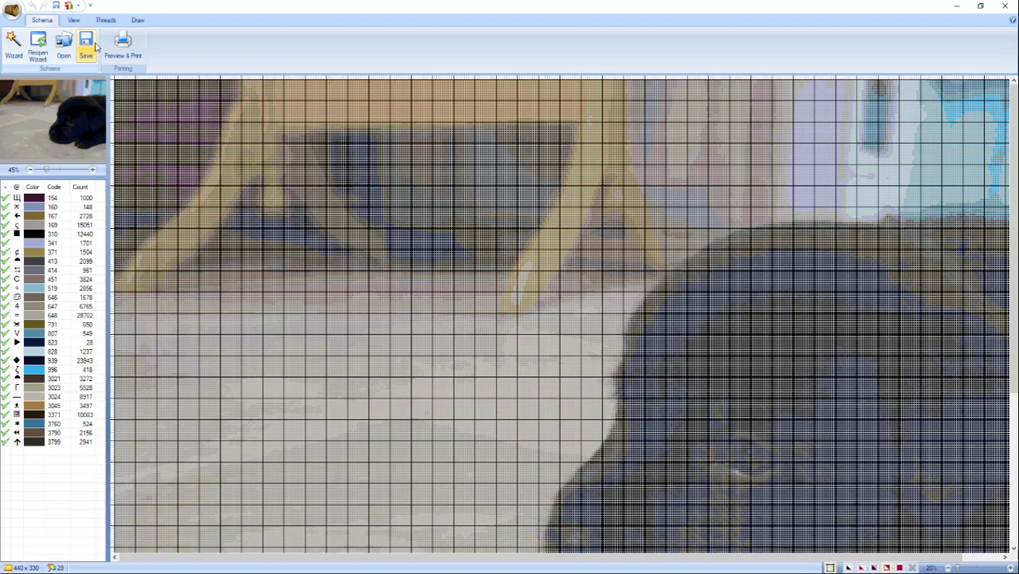
Step: Reopen the wizard without saving and step back to the 80.0 × 60.0 cm resize page
click(37, 52)
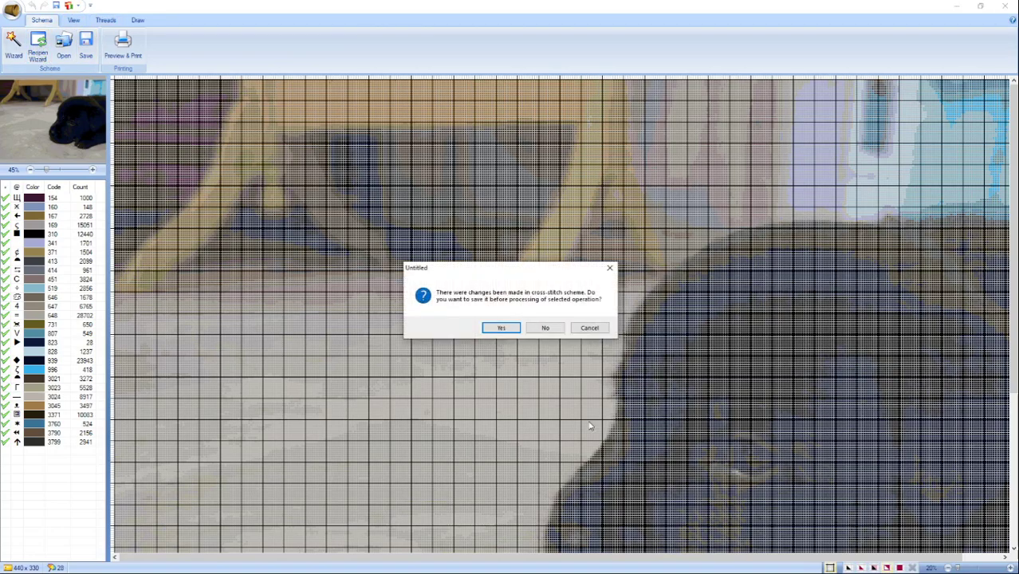
click(501, 328)
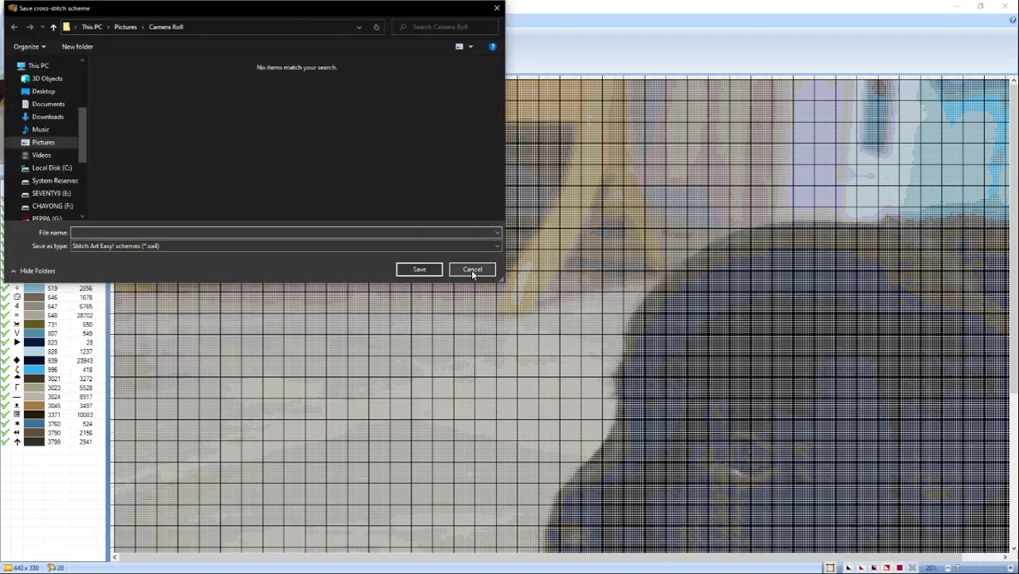
click(469, 269)
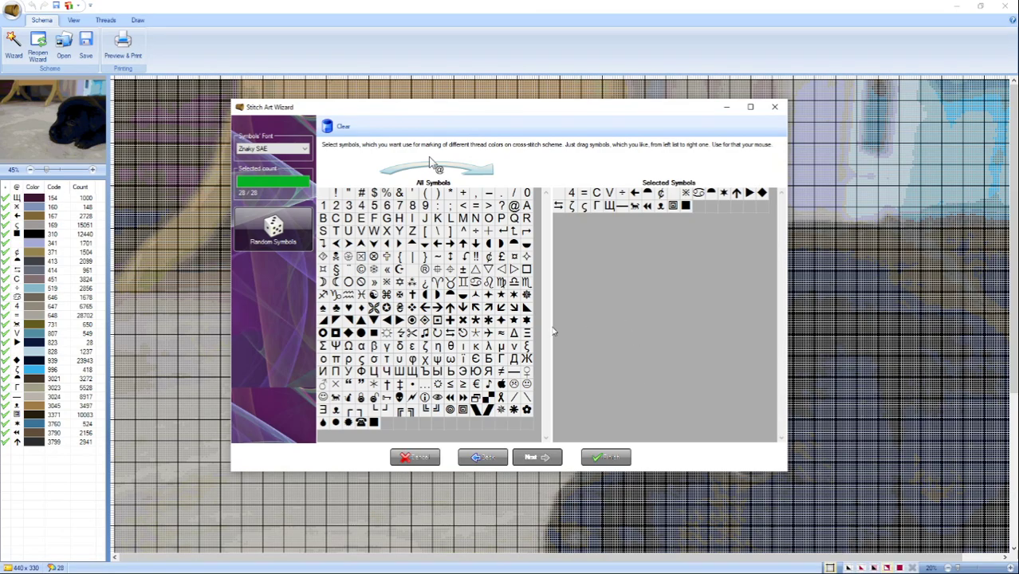
click(484, 461)
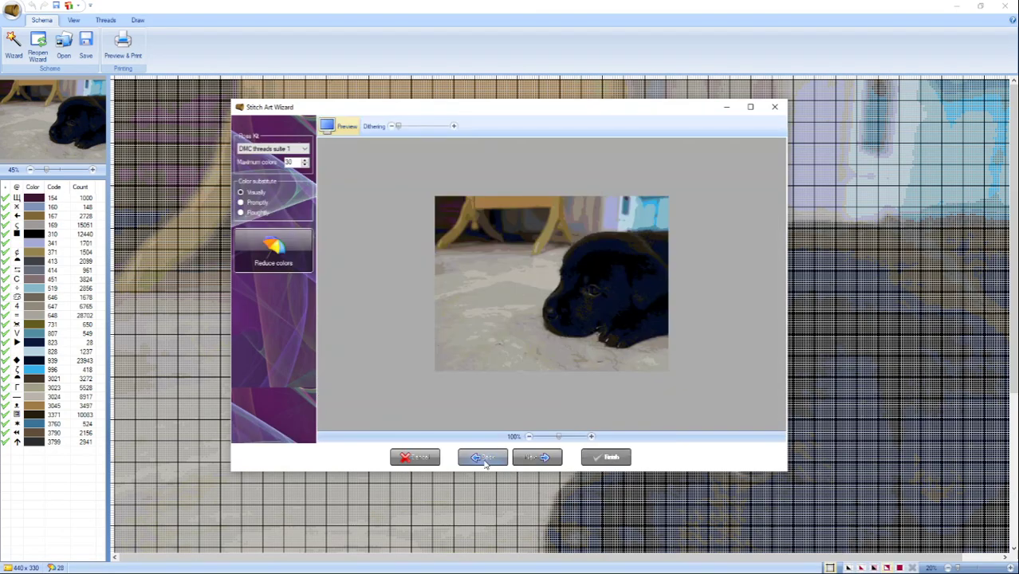
click(483, 459)
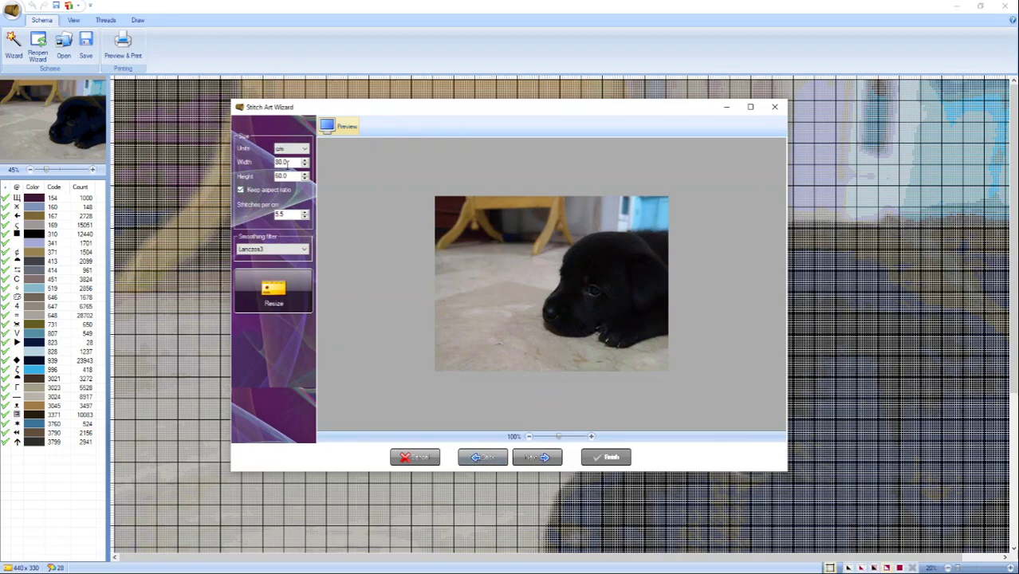
Step: Try a 50 cm width, then unlock the aspect ratio and set the height to 30 cm
drag(287, 162, 272, 165)
text(50)
key(Tab)
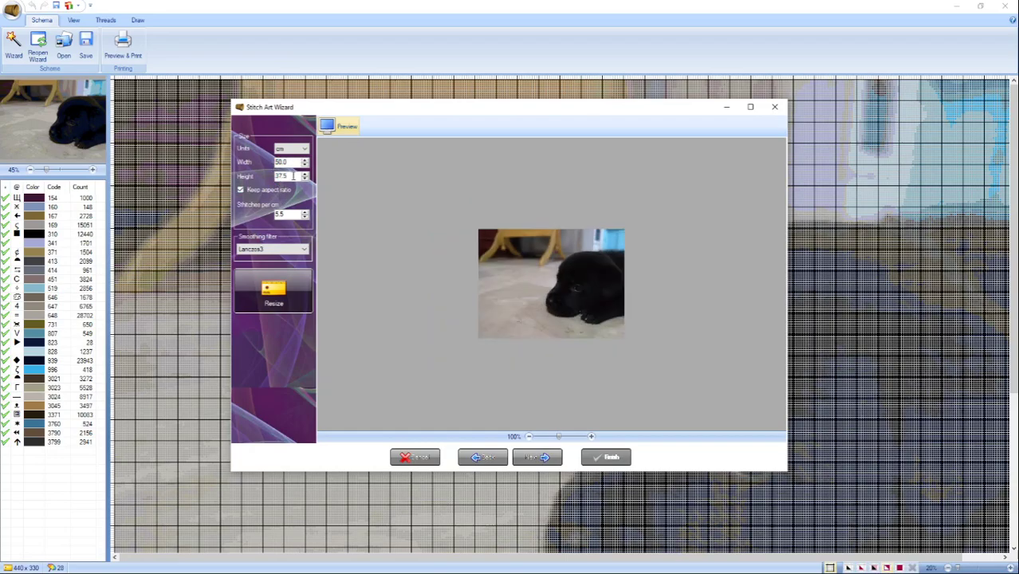
drag(294, 176, 272, 177)
click(241, 190)
drag(292, 176, 274, 176)
text(30)
click(398, 247)
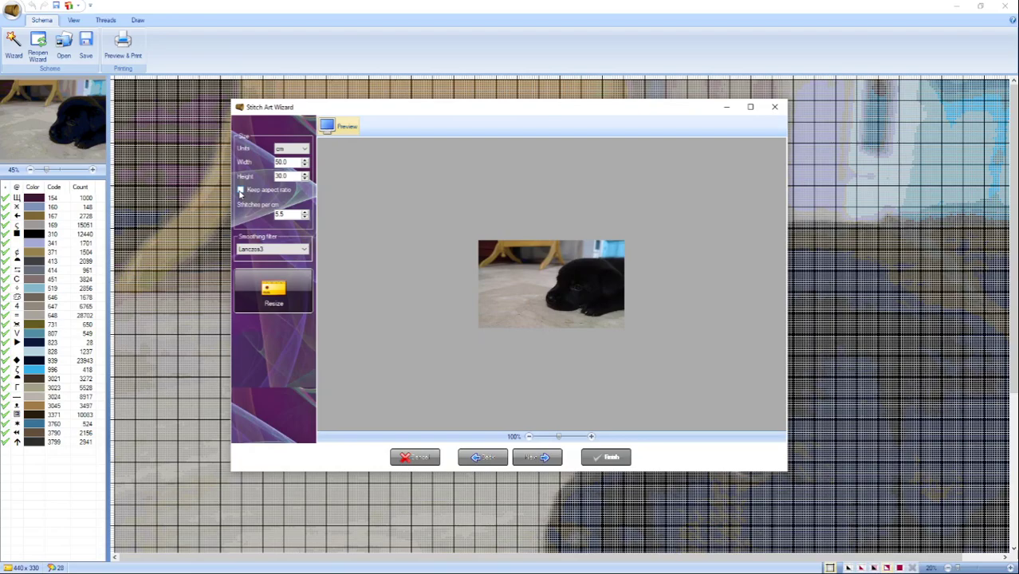
Step: Relock the aspect ratio and set the width to 55 cm, giving 41.3 cm height
click(241, 192)
drag(289, 175, 264, 178)
text(3)
drag(289, 163, 266, 165)
text(55)
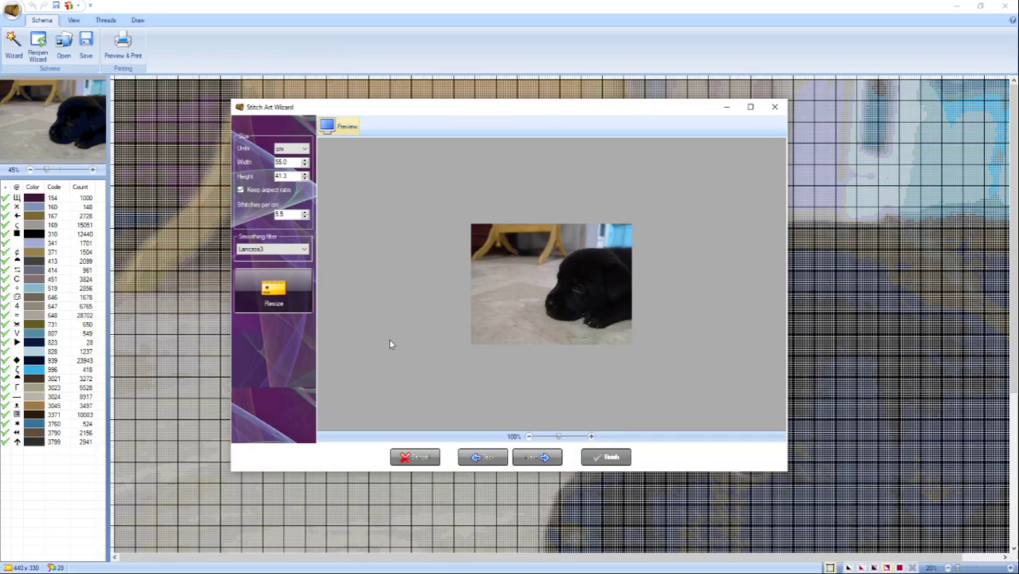
Step: Add the Δ symbol and regenerate the pattern at 303 × 227 stitches with 29 colours
click(545, 457)
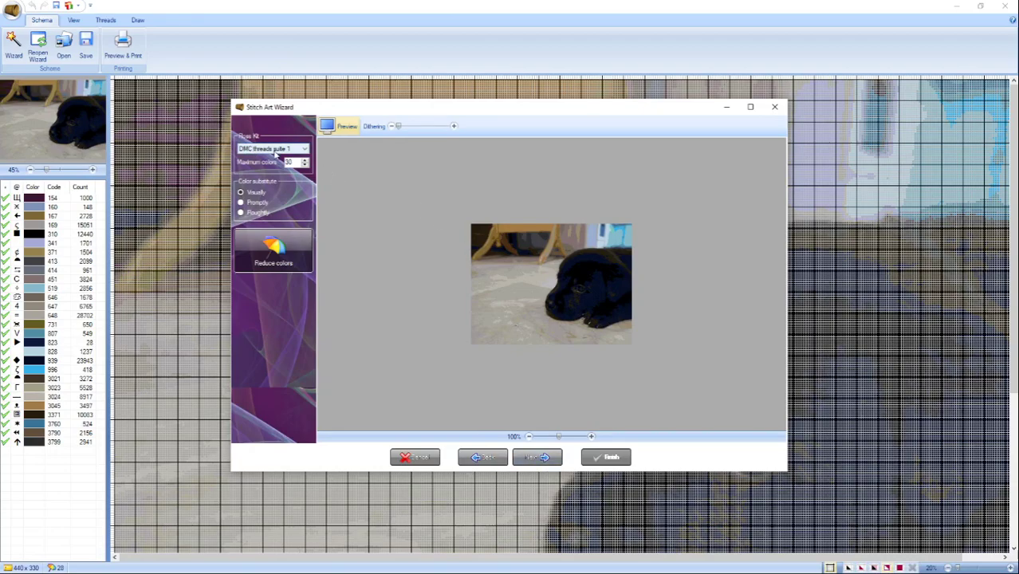
click(543, 457)
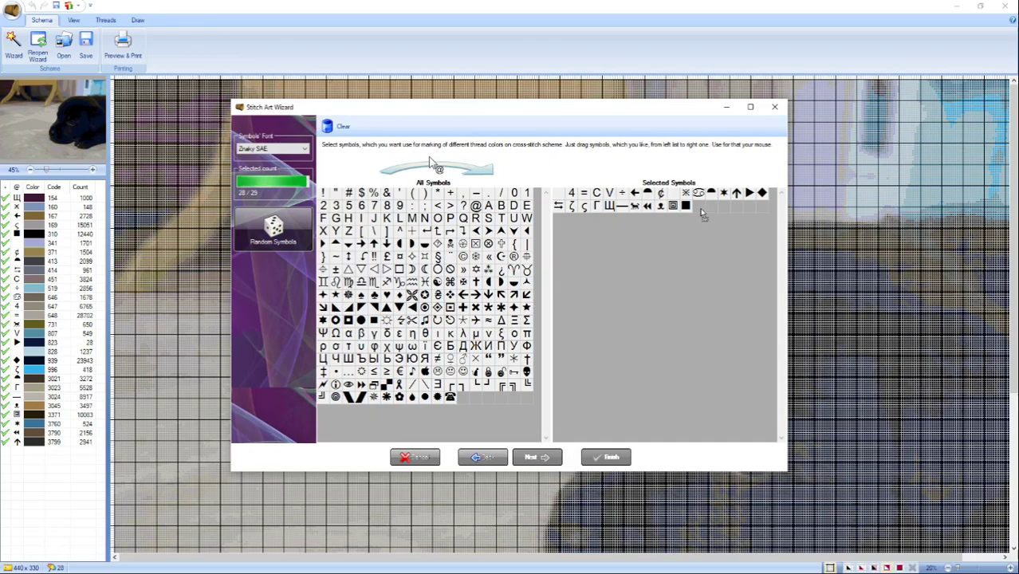
drag(712, 209, 702, 214)
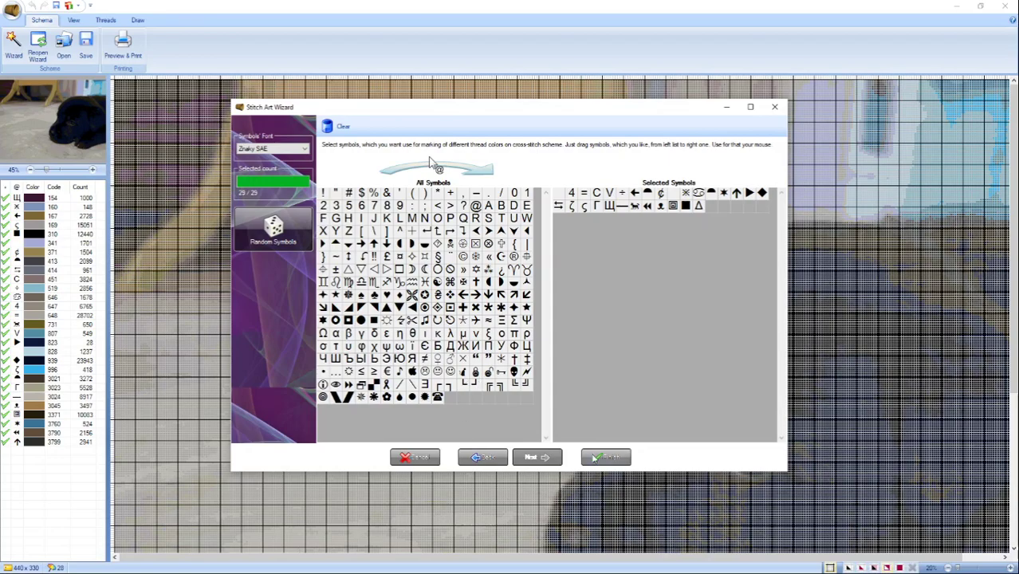
click(610, 457)
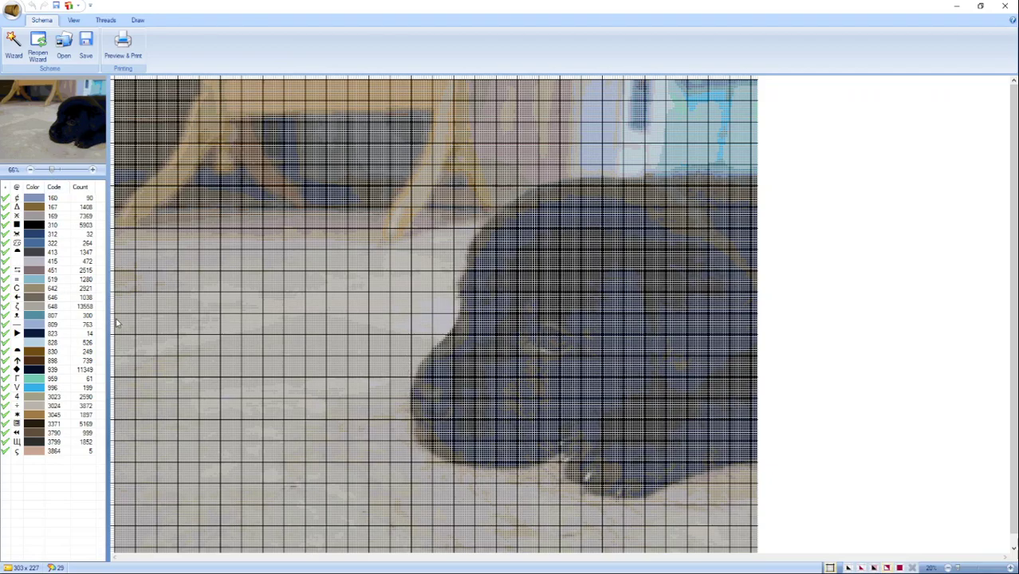
click(5, 199)
click(5, 198)
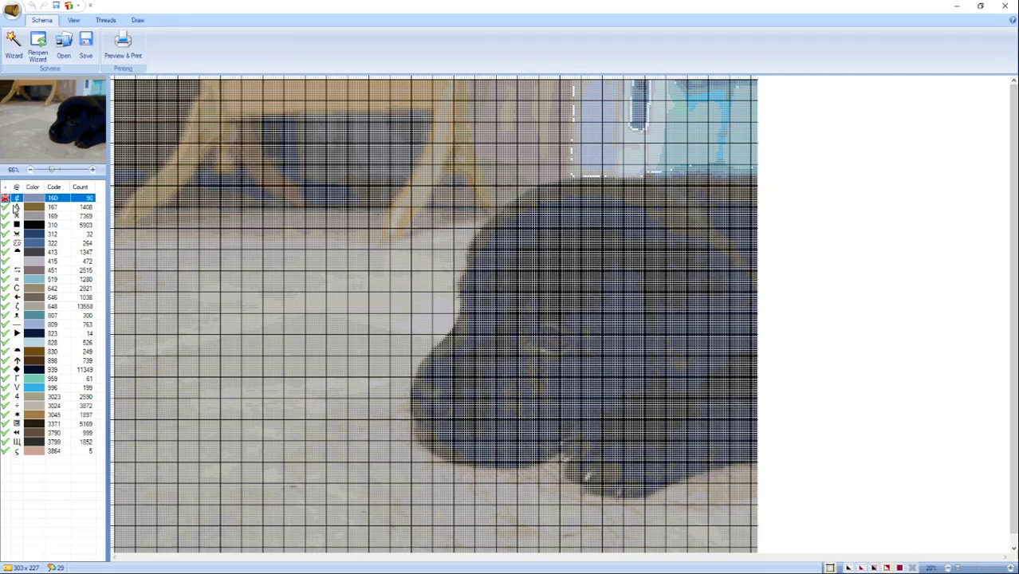
click(5, 199)
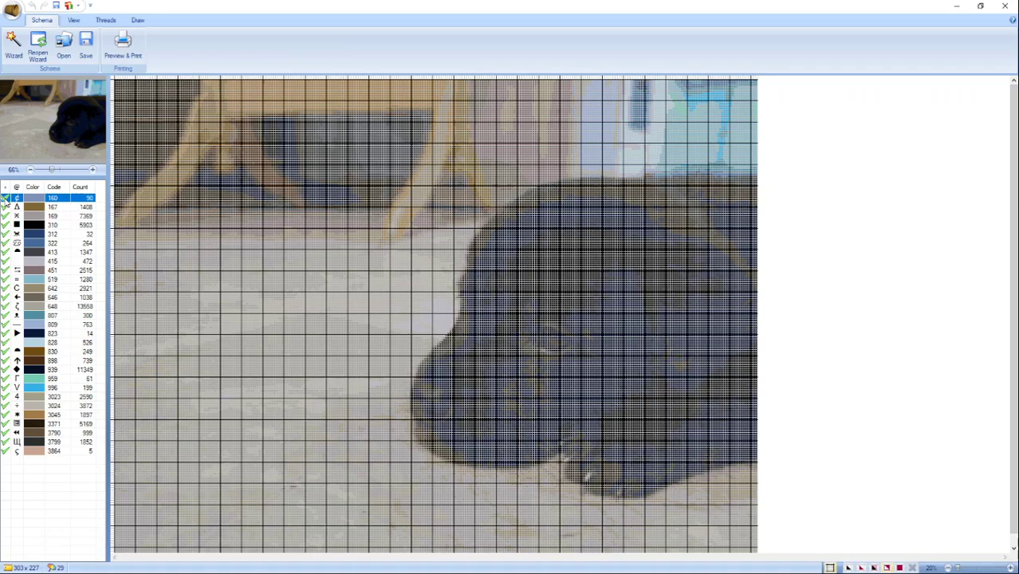
click(6, 199)
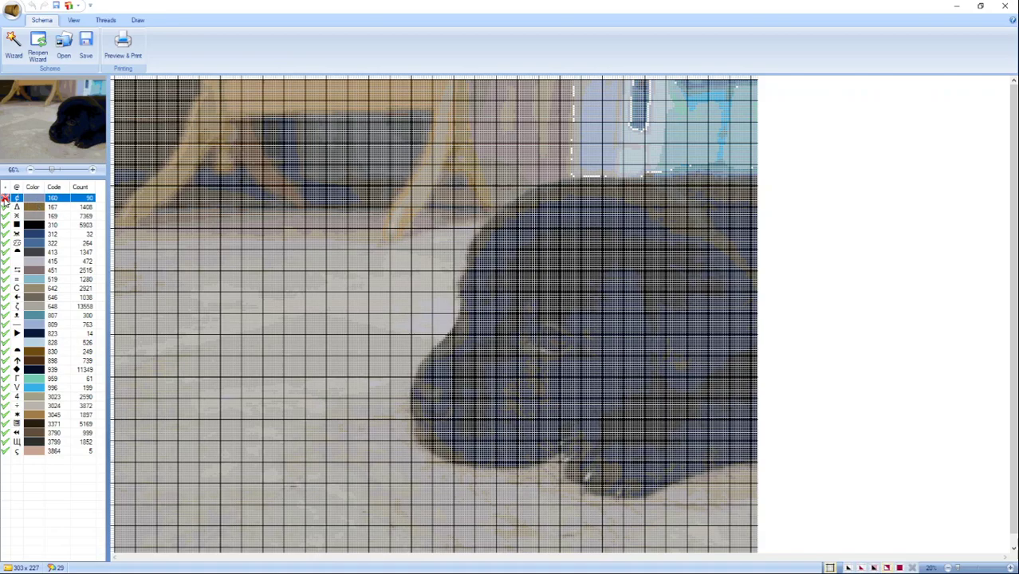
click(5, 199)
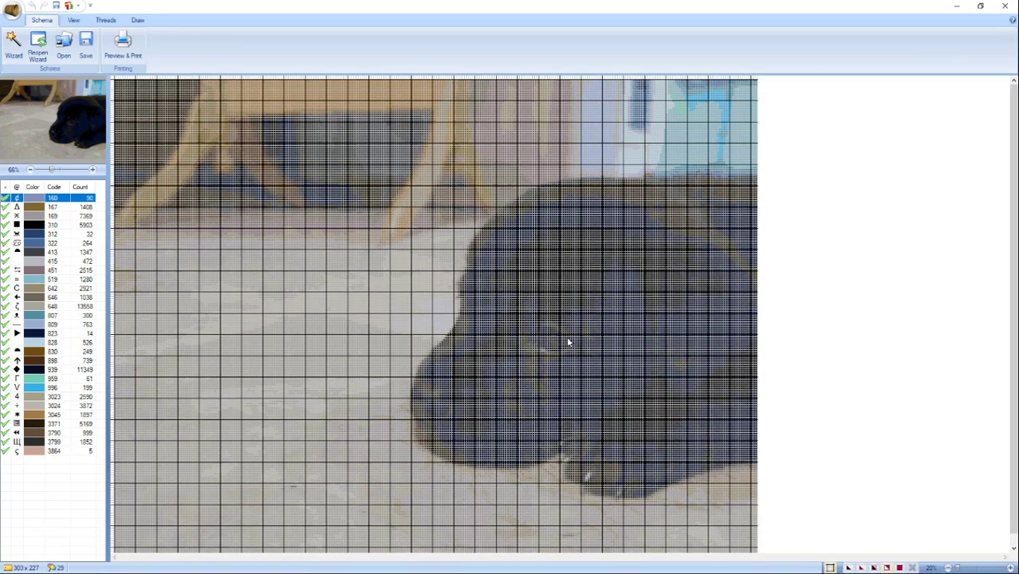
click(1012, 567)
Step: Zoom the chart to 60% and scroll up and down to look over the puppy pattern
scroll(905, 533, down, 1)
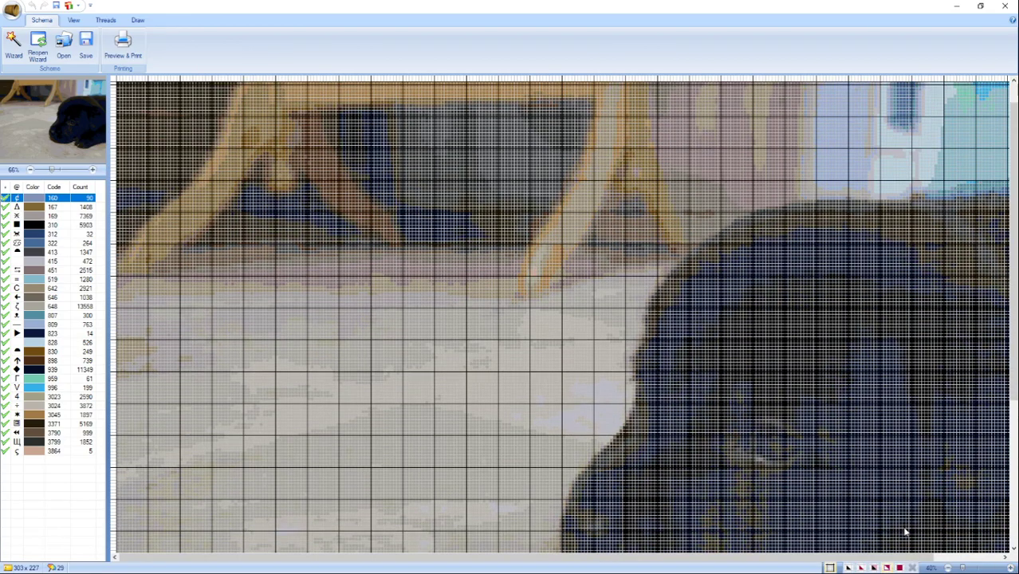
click(1011, 567)
scroll(846, 463, up, 1)
scroll(846, 463, up, 1)
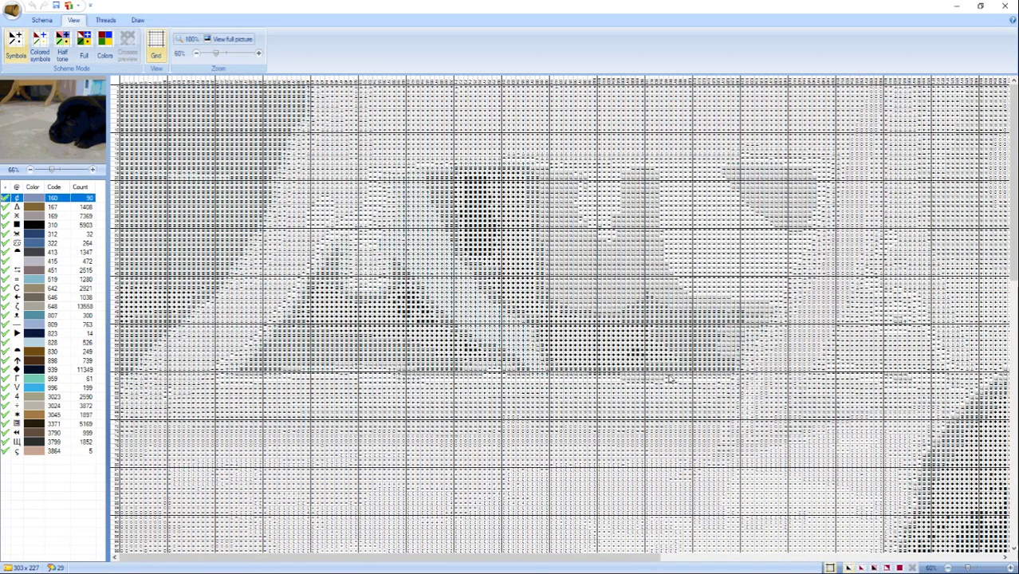
scroll(667, 371, down, 2)
scroll(671, 380, down, 10)
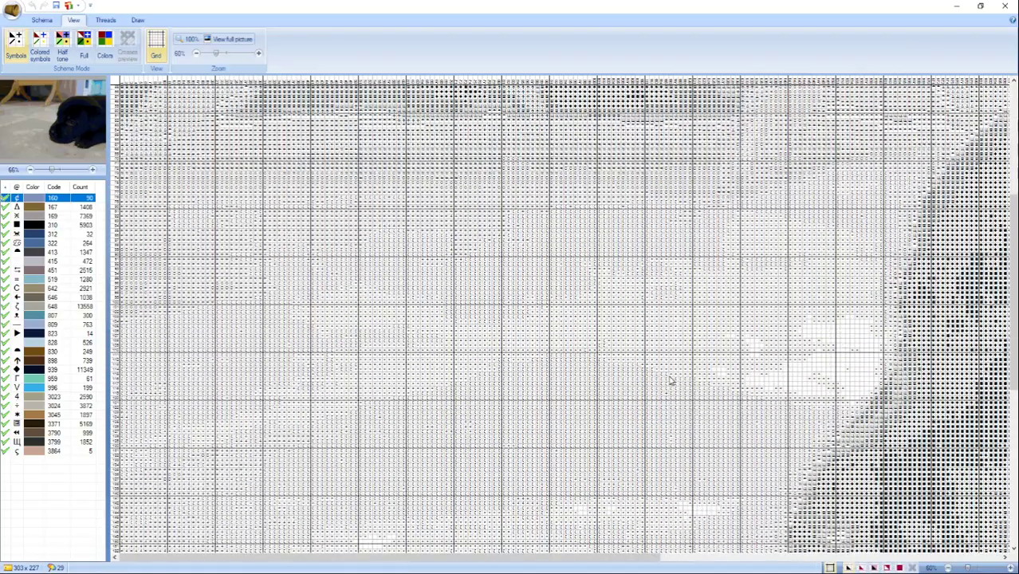
scroll(672, 383, down, 5)
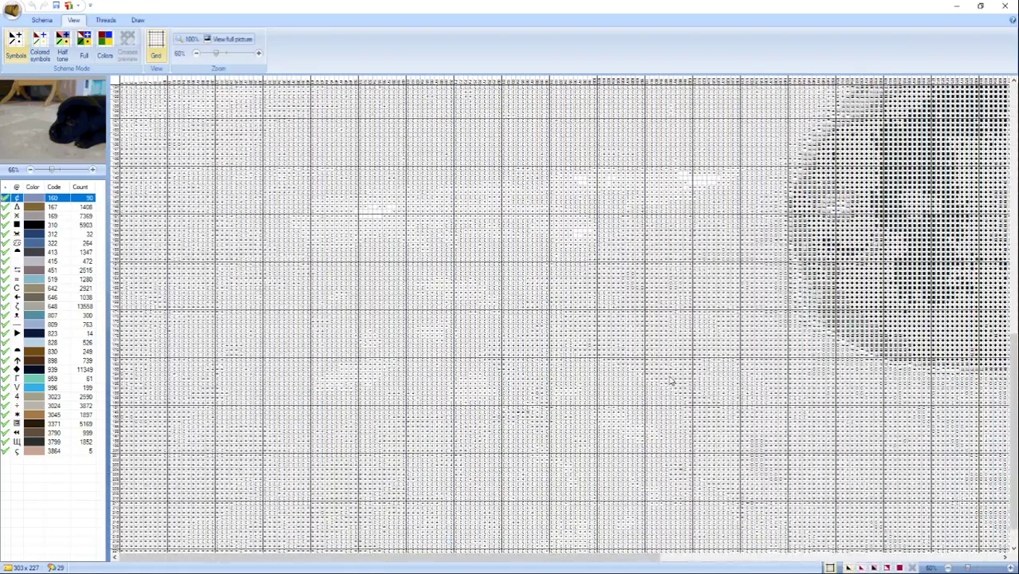
scroll(671, 383, up, 10)
scroll(671, 383, up, 8)
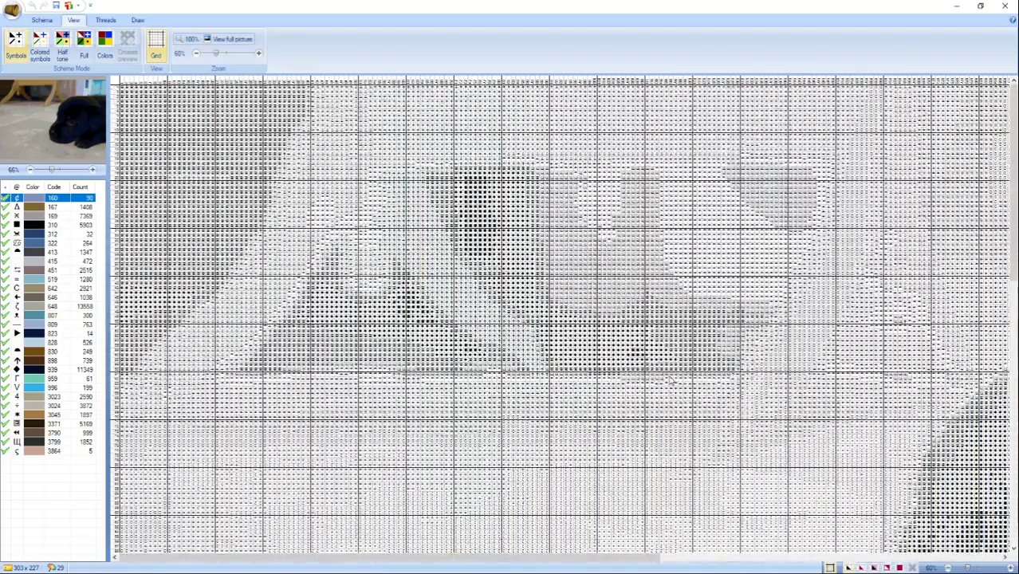
Step: Switch the chart to Colored symbols scheme mode and enlarge it
drag(488, 566, 462, 567)
scroll(472, 472, down, 3)
scroll(472, 473, down, 6)
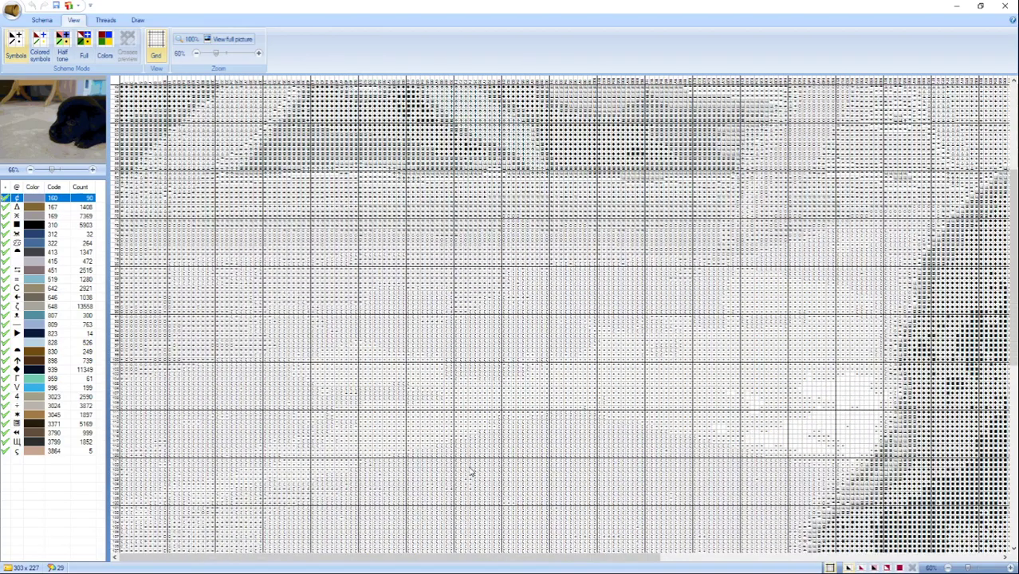
click(40, 44)
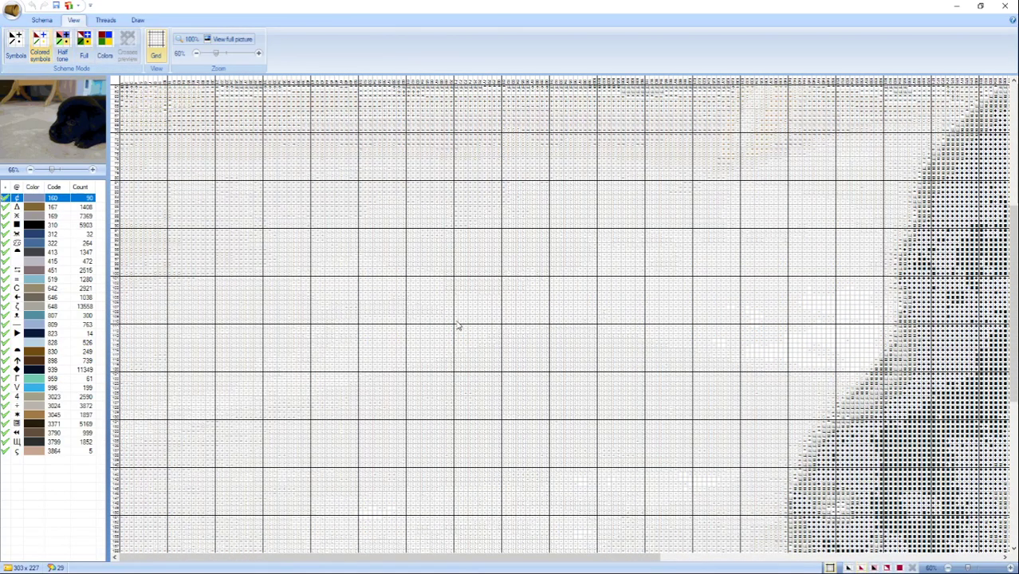
click(1010, 567)
Step: Zoom in to about 120% and switch the chart to Half tone scheme mode
click(1010, 567)
click(1010, 567)
click(1011, 567)
click(1010, 567)
click(1011, 567)
scroll(585, 403, down, 3)
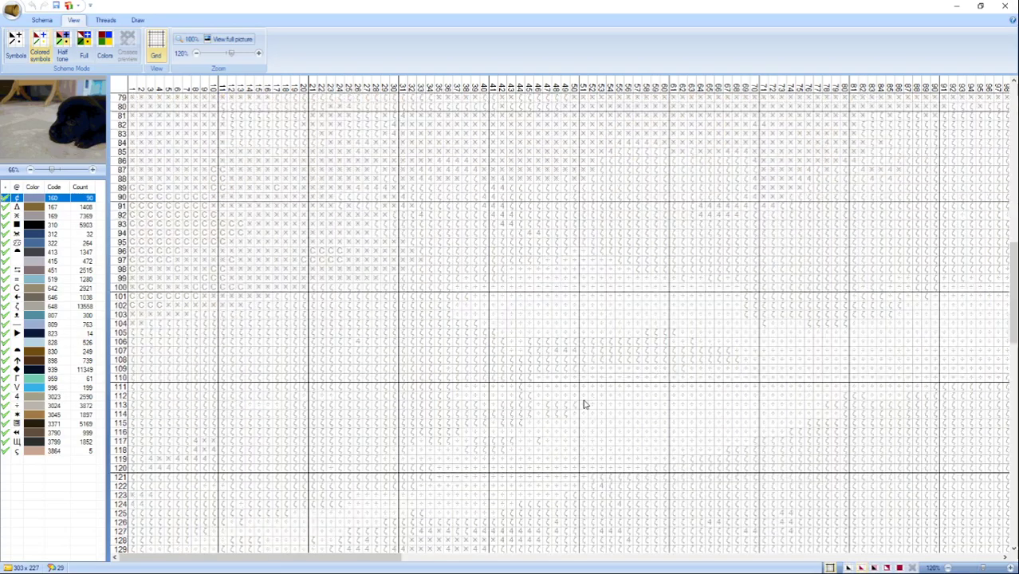
scroll(585, 402, down, 5)
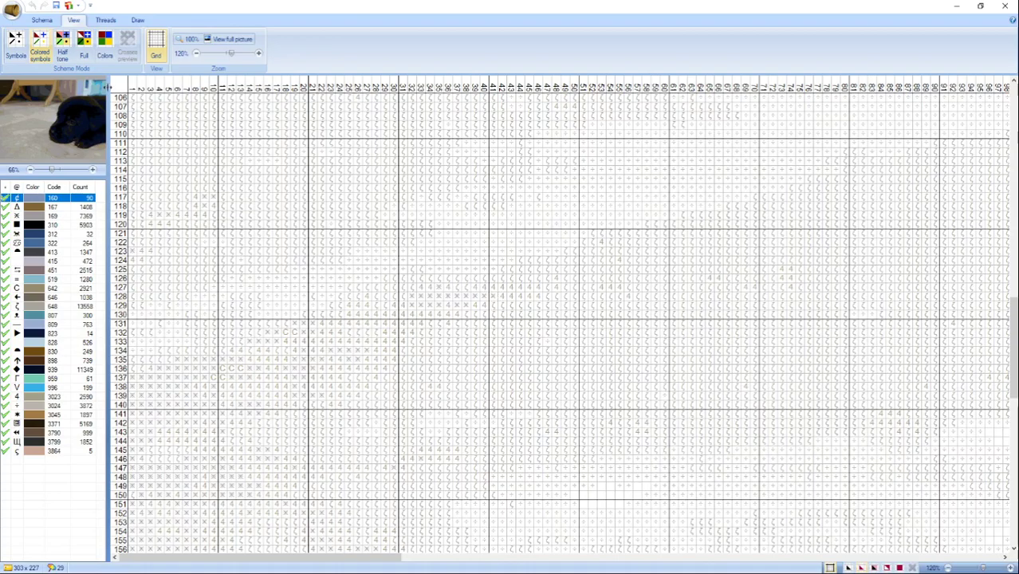
click(63, 55)
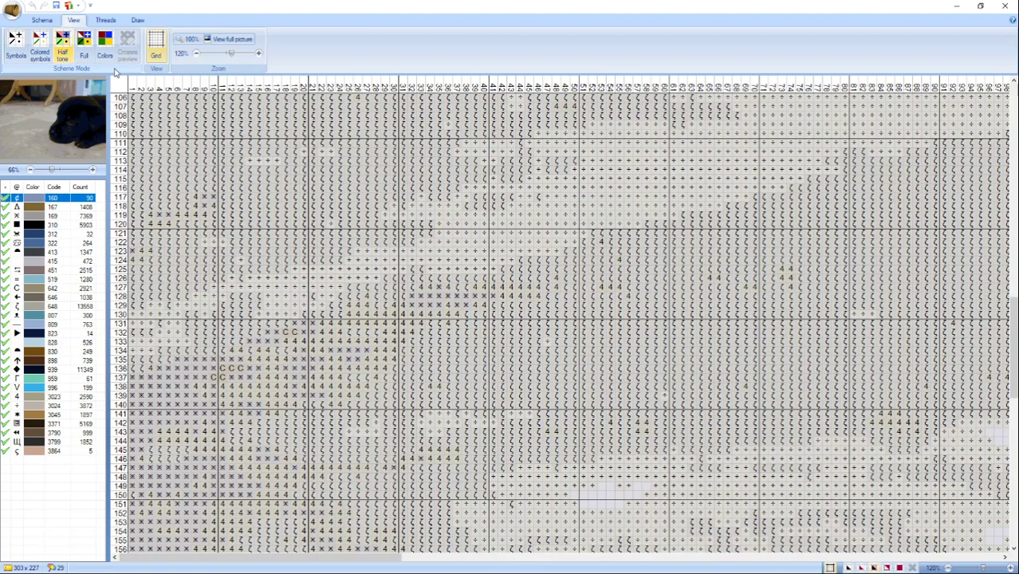
scroll(570, 347, down, 10)
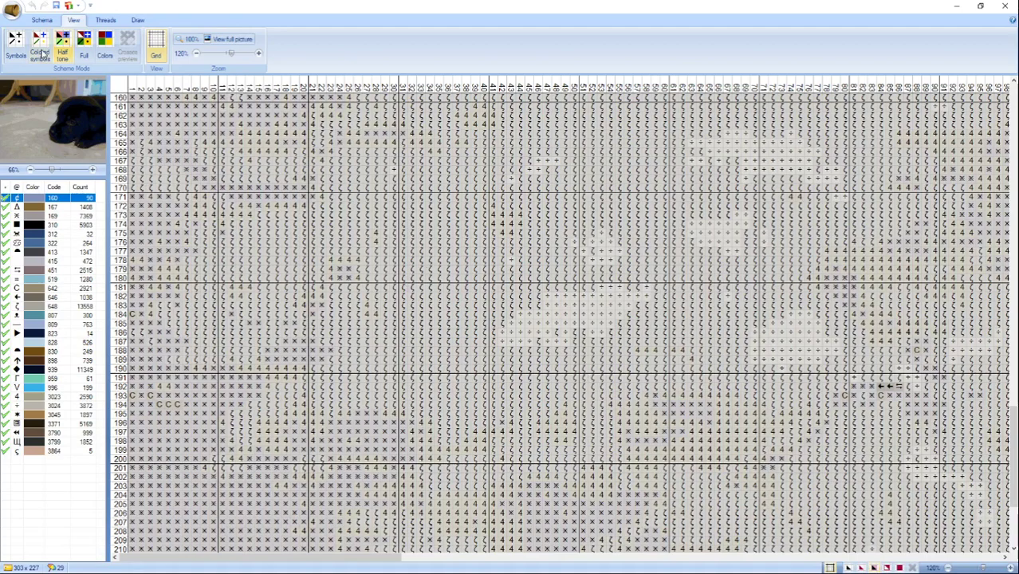
click(86, 51)
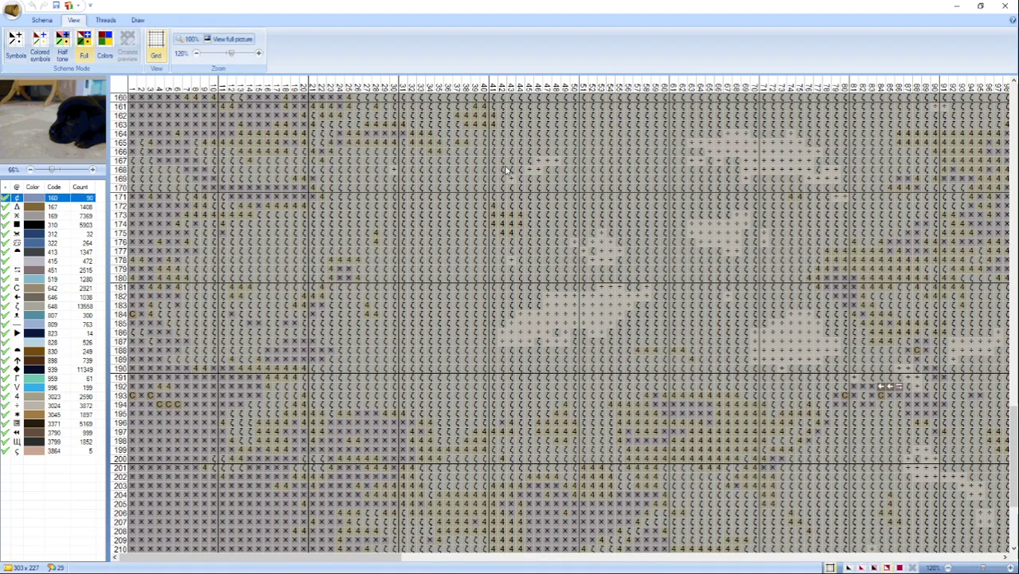
scroll(586, 328, down, 6)
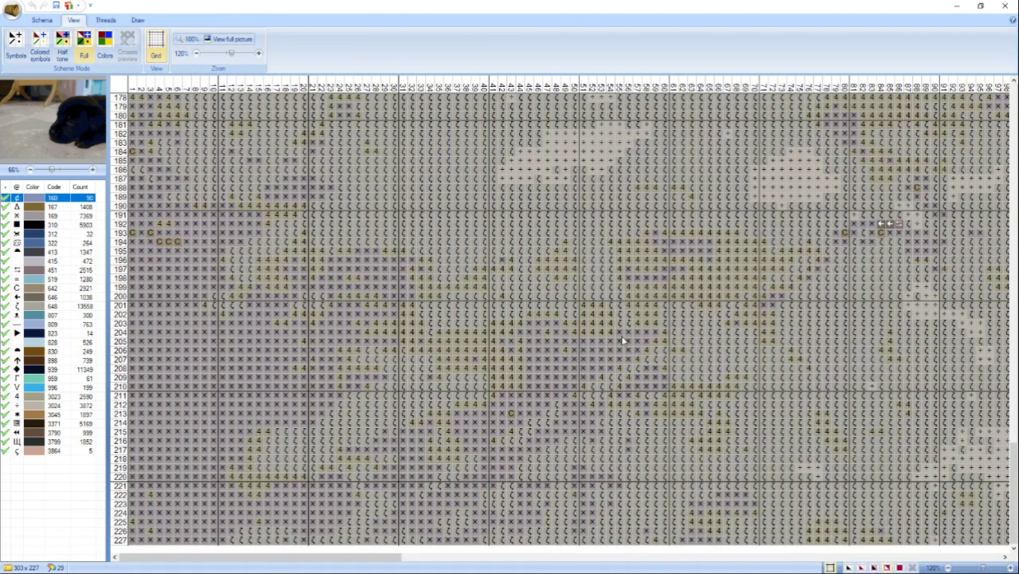
scroll(623, 341, up, 20)
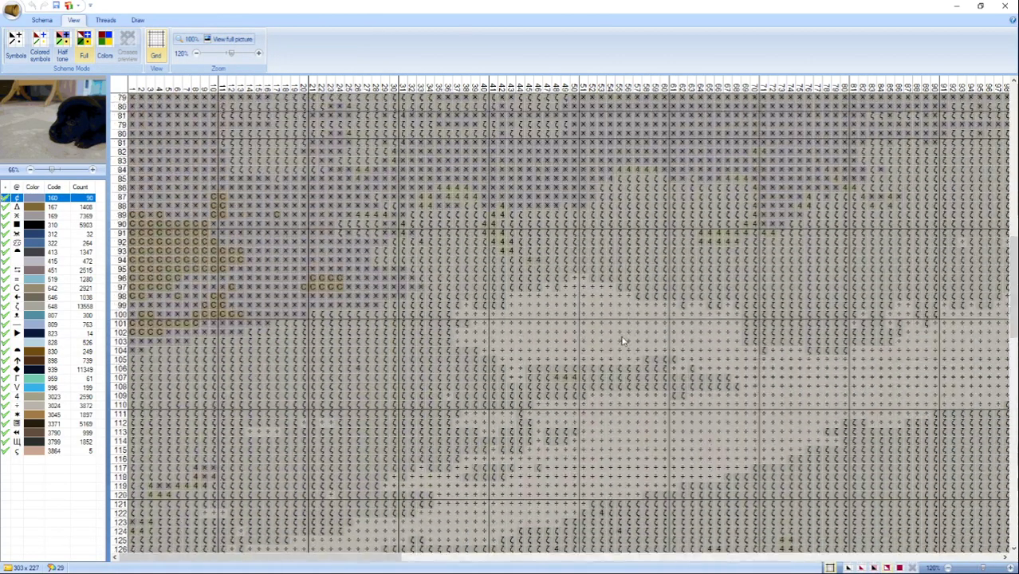
scroll(623, 340, up, 6)
scroll(698, 287, up, 19)
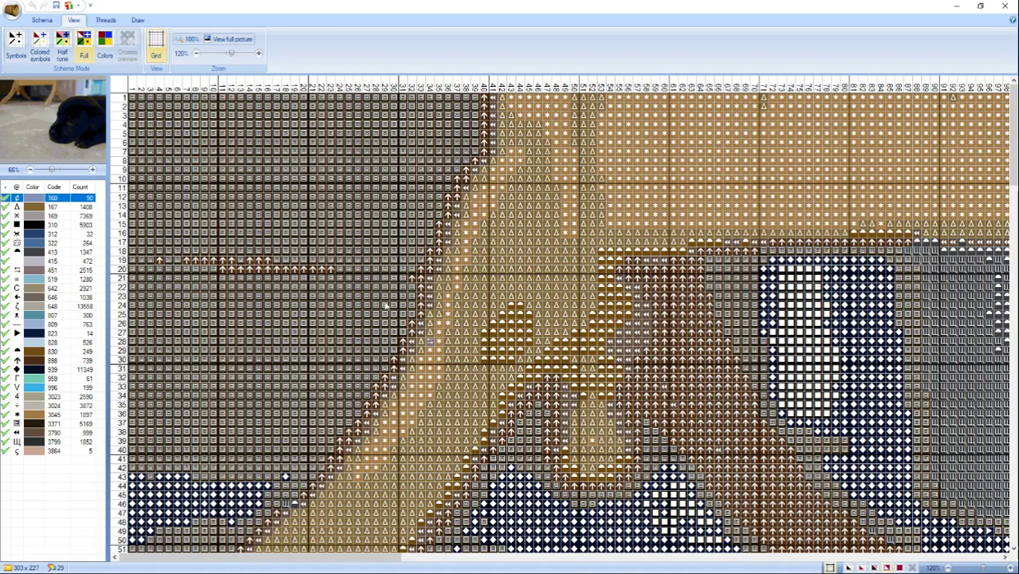
scroll(272, 186, down, 10)
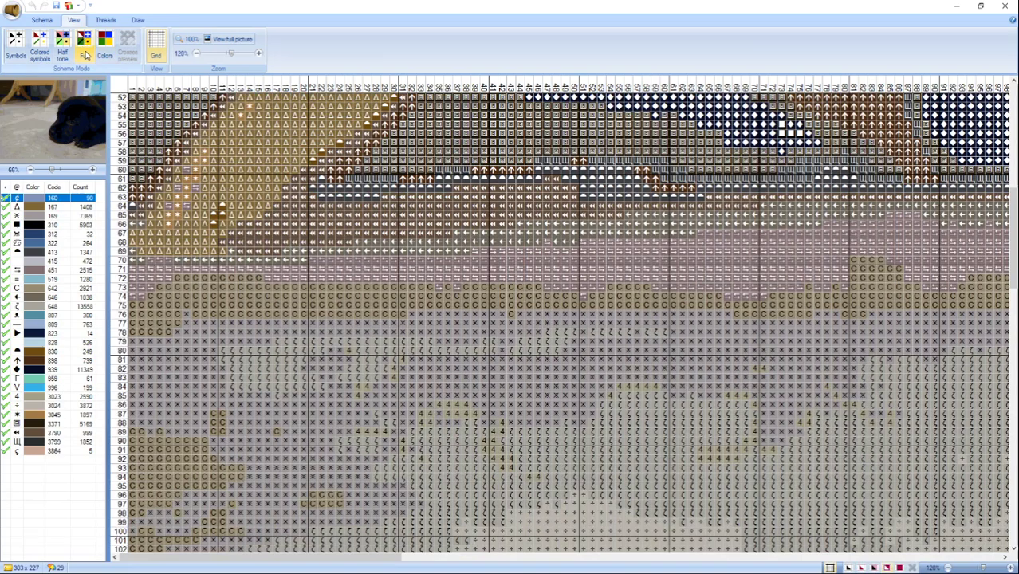
scroll(440, 297, up, 10)
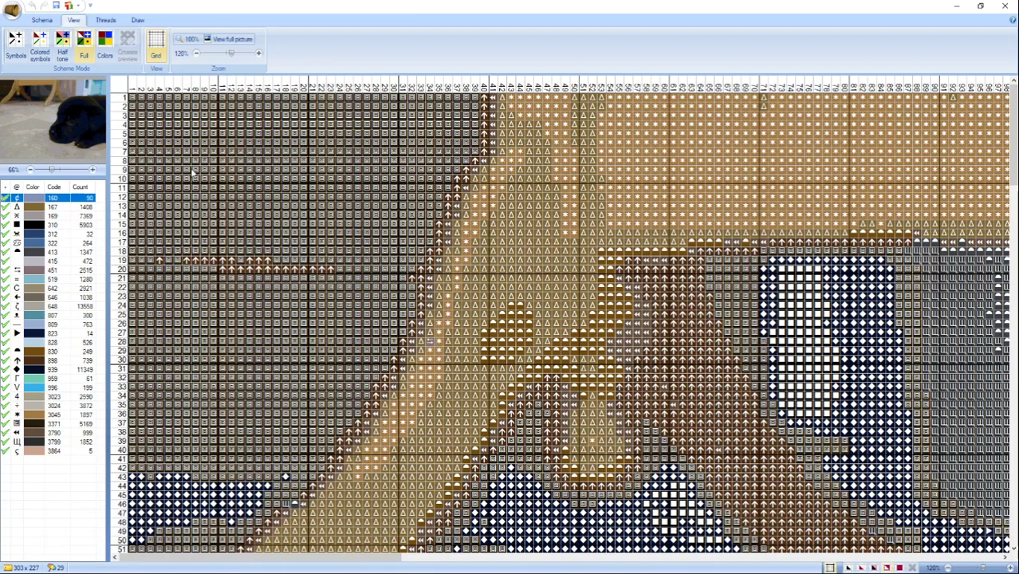
Step: Display the puppy chart as plain colour cells and scroll down through it
click(104, 46)
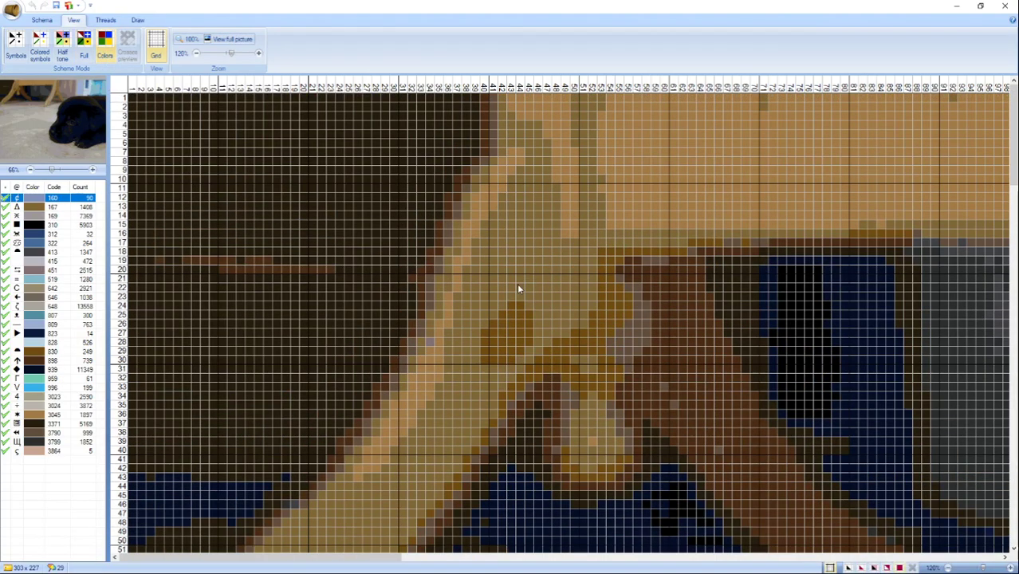
scroll(519, 289, down, 10)
scroll(519, 290, down, 6)
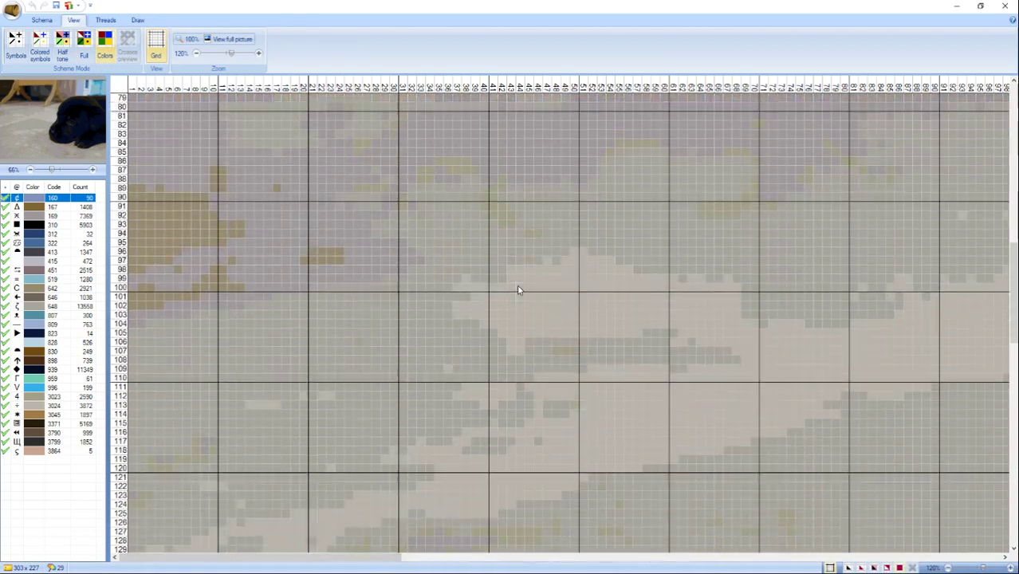
Step: Bring back symbols over colours, then switch to black symbols on white only
click(84, 50)
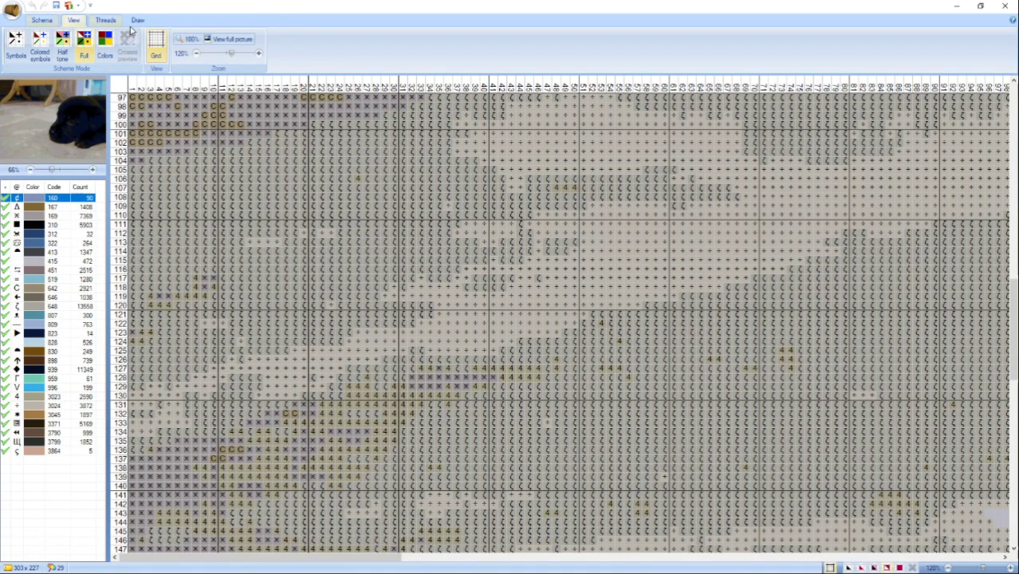
click(16, 44)
scroll(397, 221, up, 16)
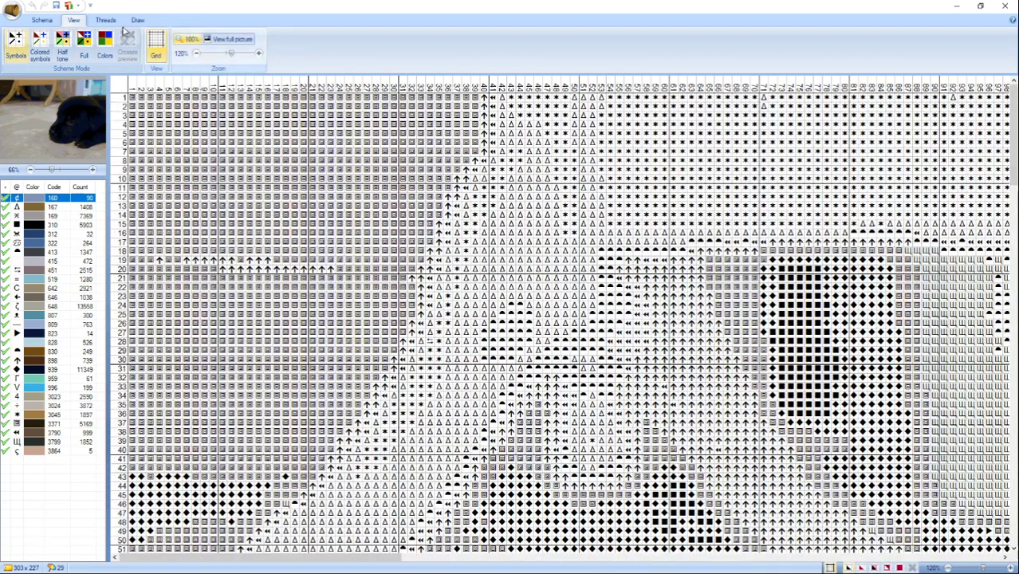
click(105, 19)
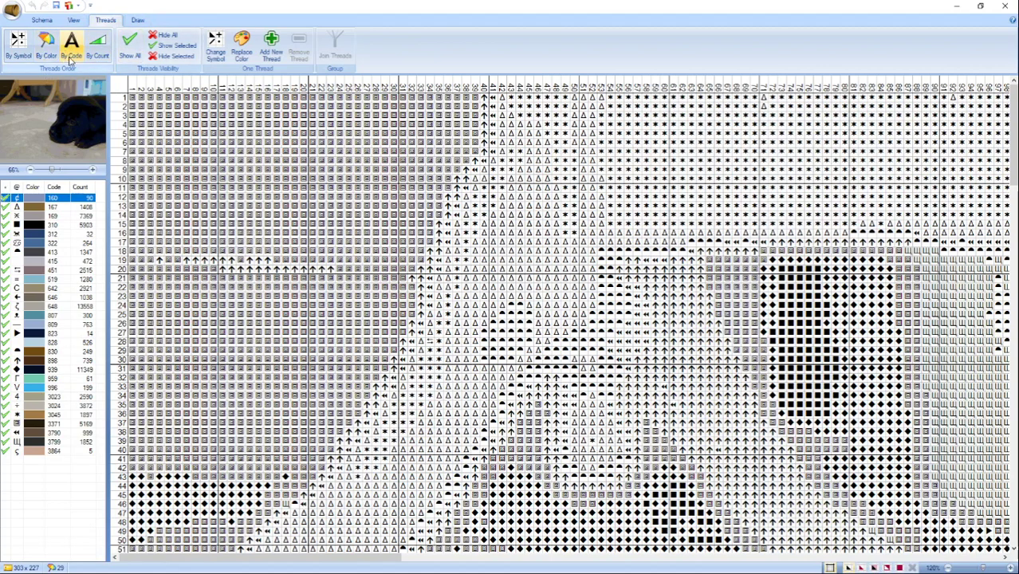
Step: Sort the thread list by symbol, then dark-to-light colour, finally by code (160 to 3864)
click(18, 53)
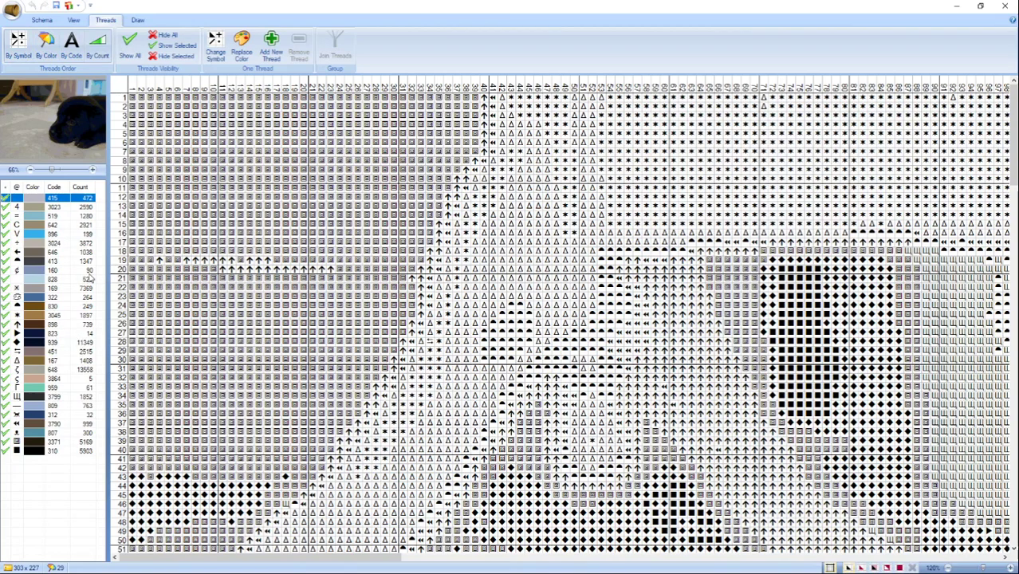
click(48, 56)
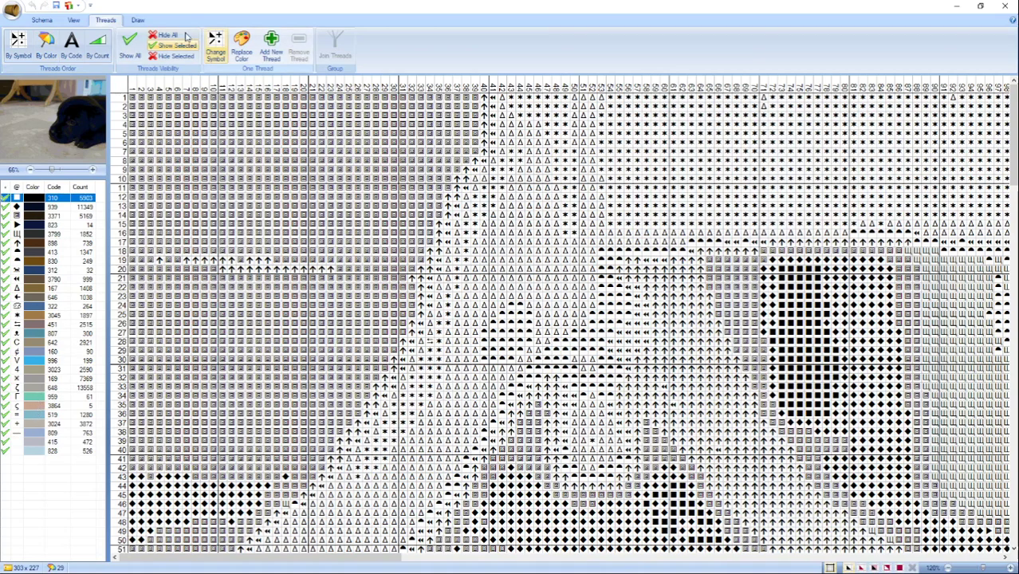
click(72, 46)
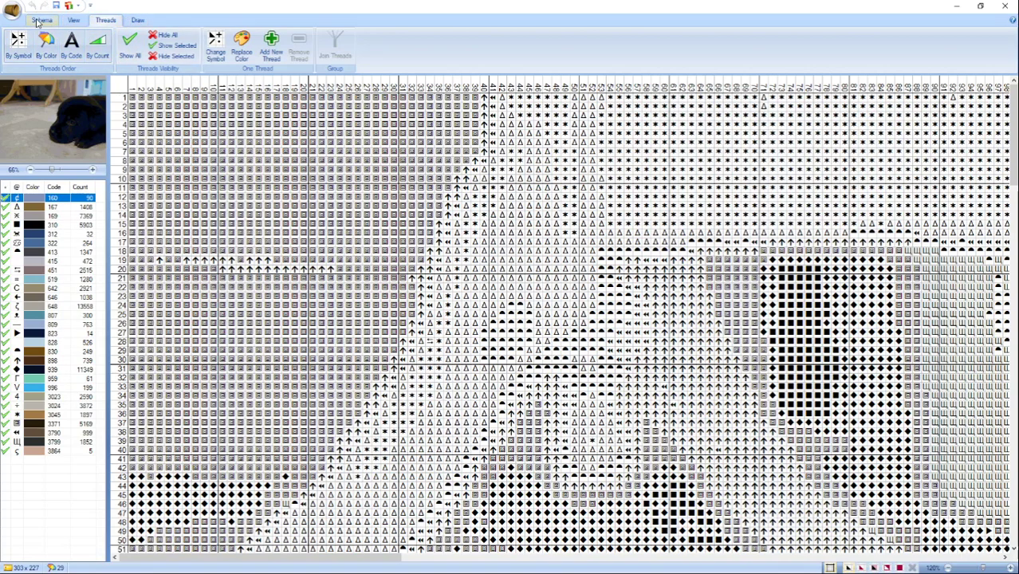
click(42, 20)
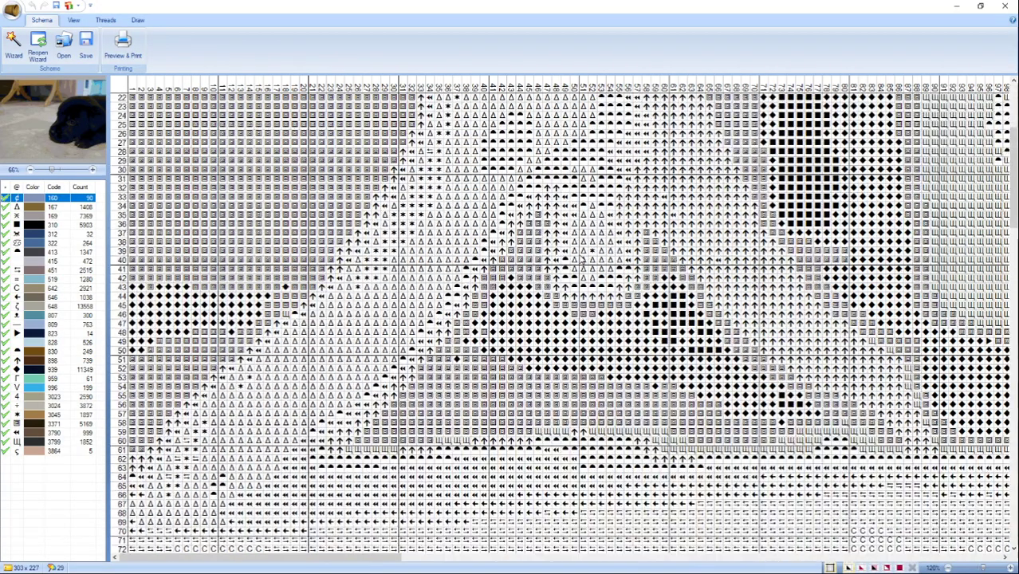
scroll(583, 259, down, 10)
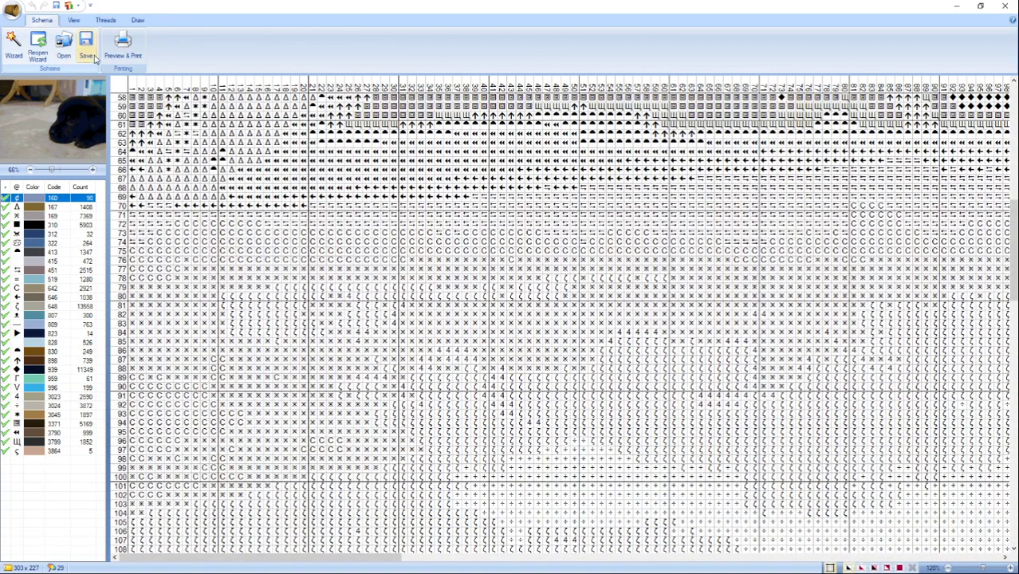
Step: Save the puppy chart as 'Pattern 1' (.sa4) in Documents\Stitch Art Easy 4.0
click(86, 42)
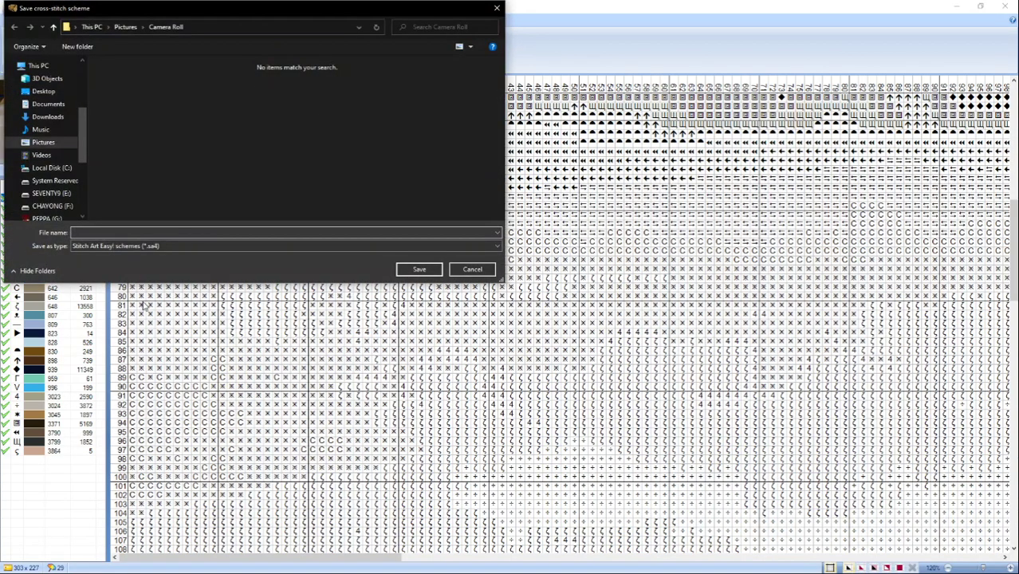
text(Pattern 1)
click(45, 105)
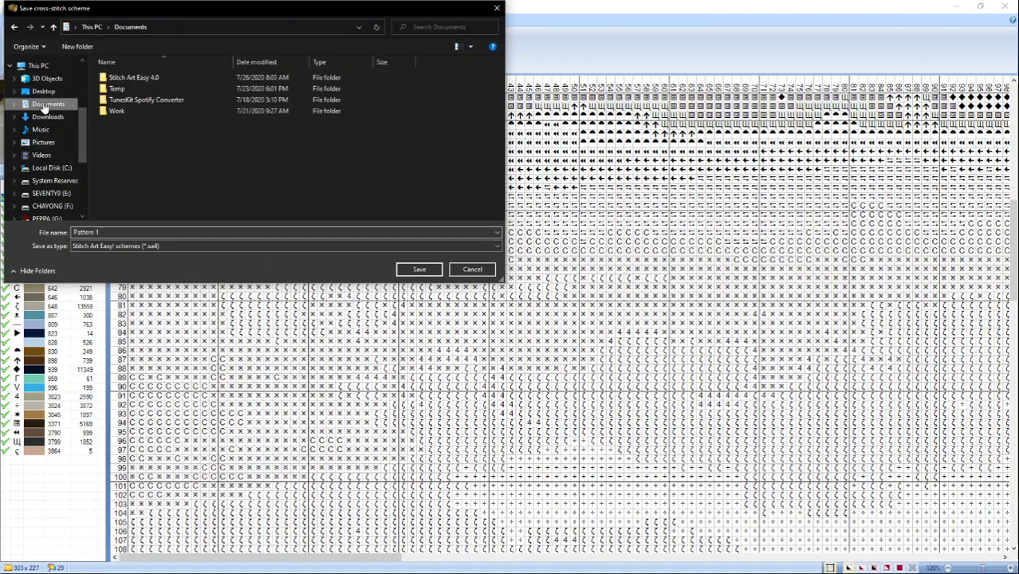
double_click(142, 79)
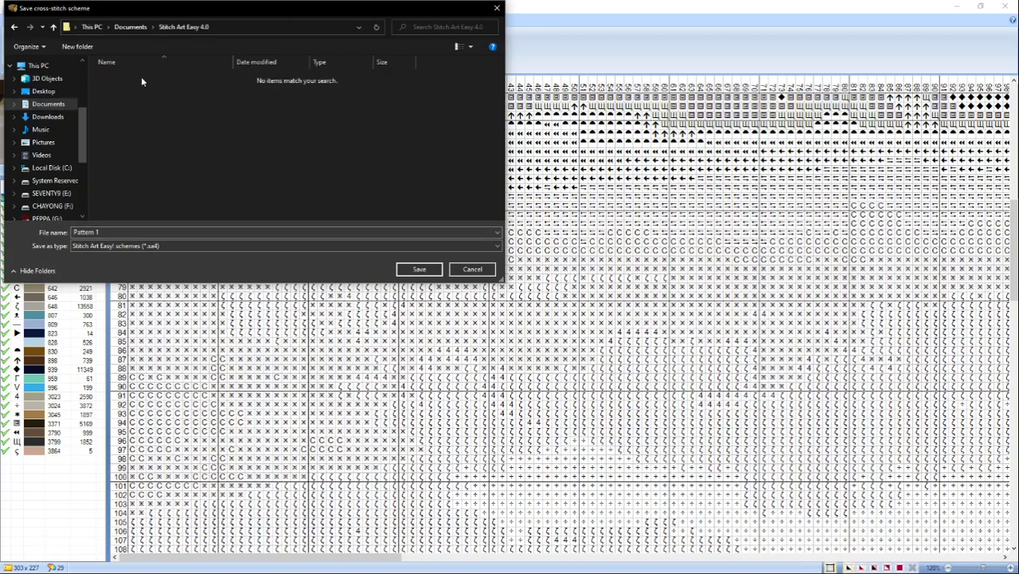
click(420, 269)
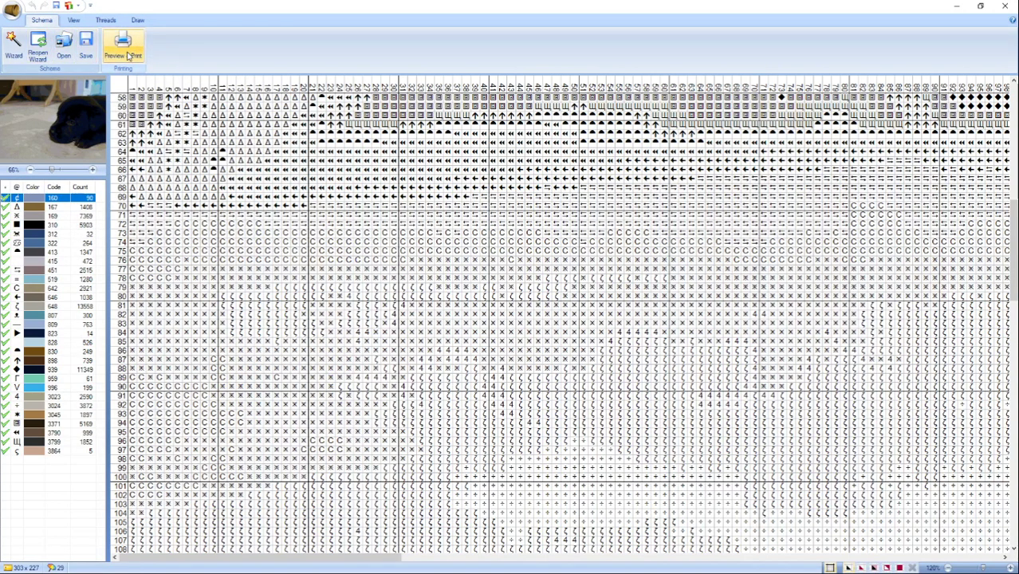
click(129, 51)
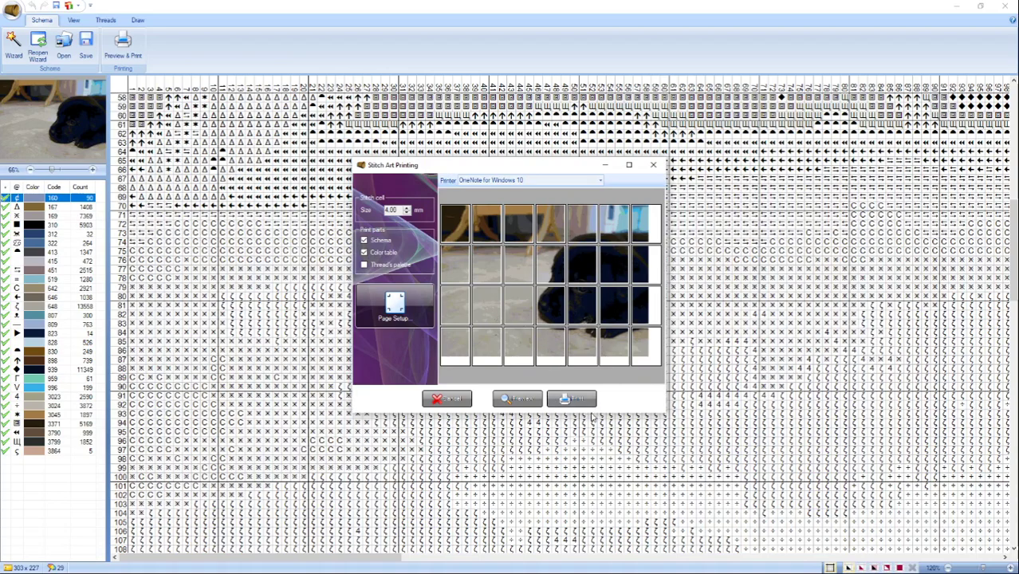
click(571, 399)
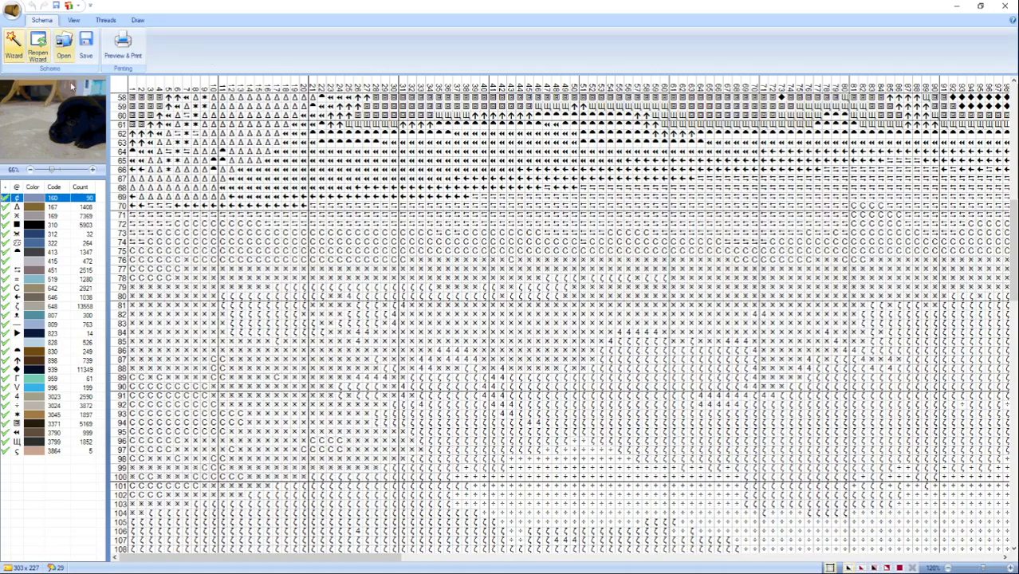
scroll(444, 247, down, 10)
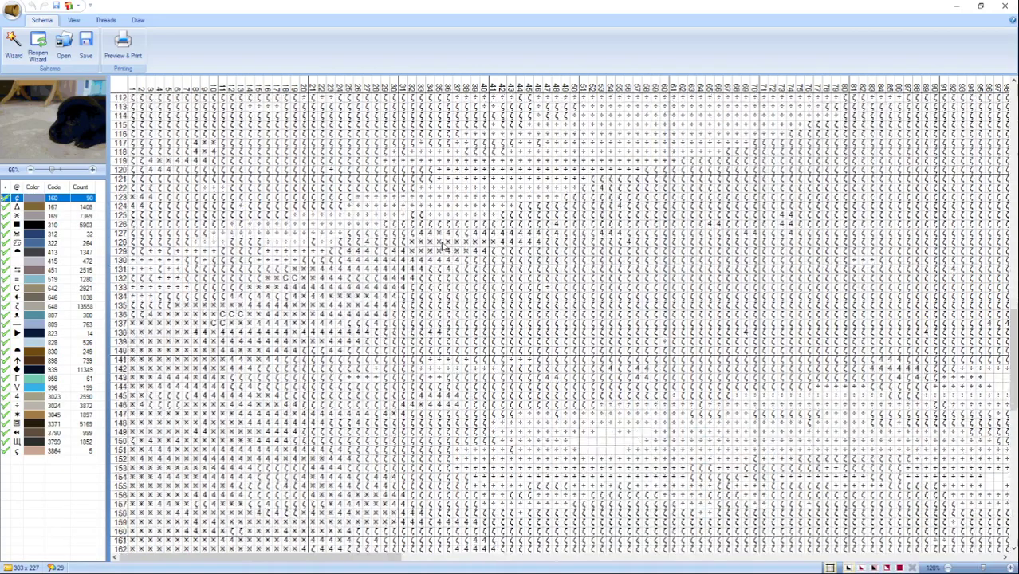
scroll(444, 247, down, 14)
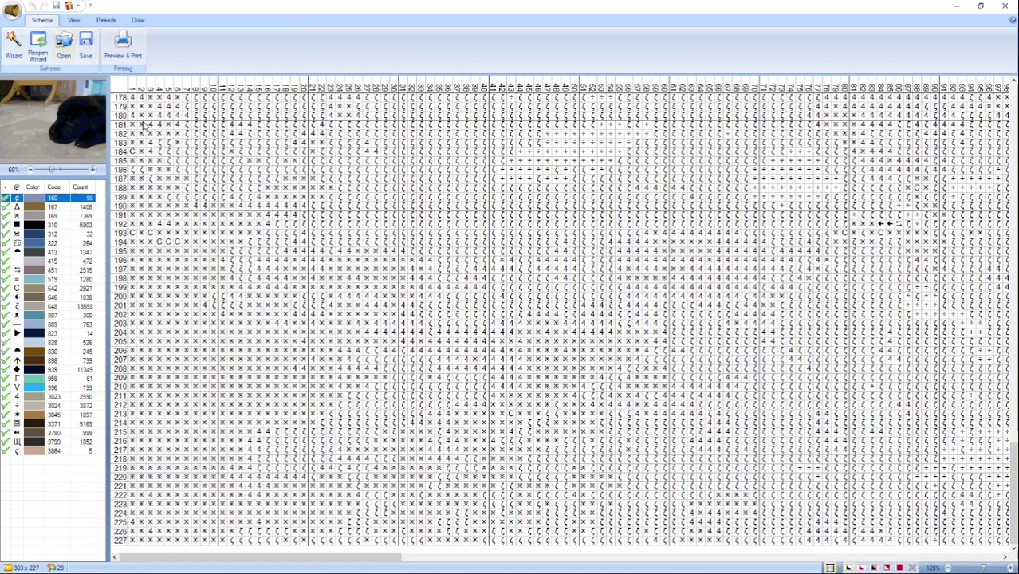
scroll(842, 239, up, 7)
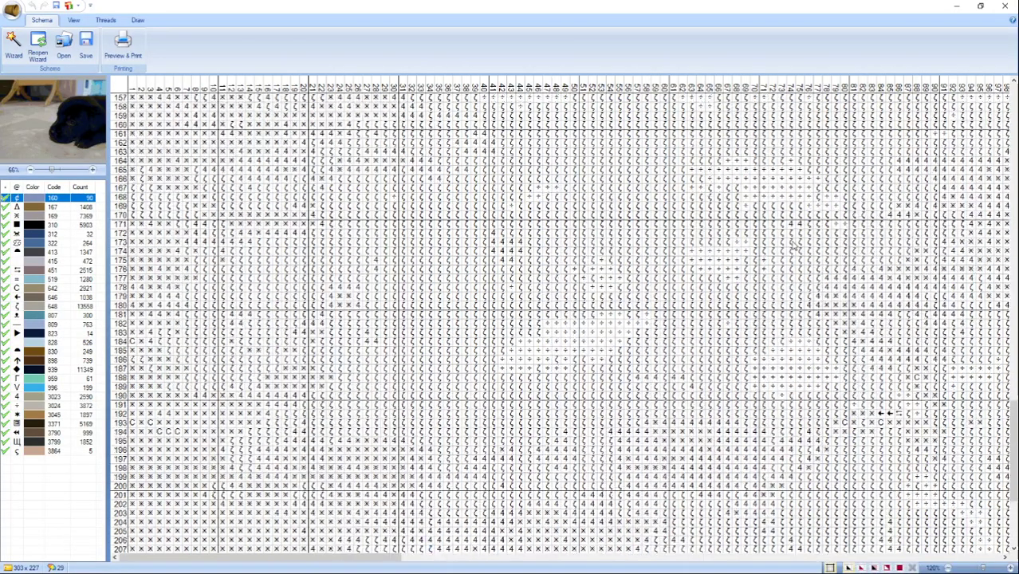
scroll(796, 249, up, 16)
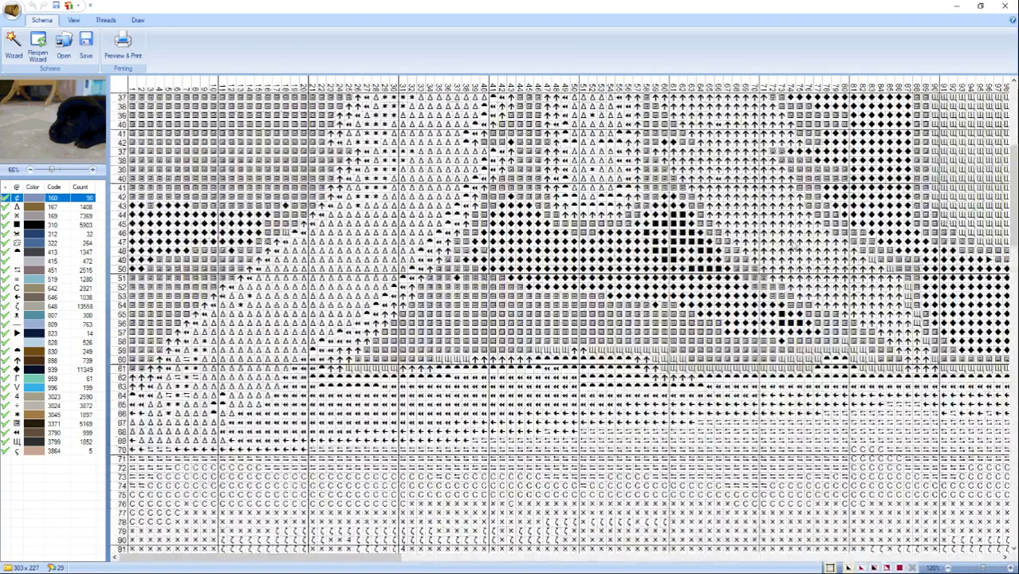
scroll(796, 247, up, 2)
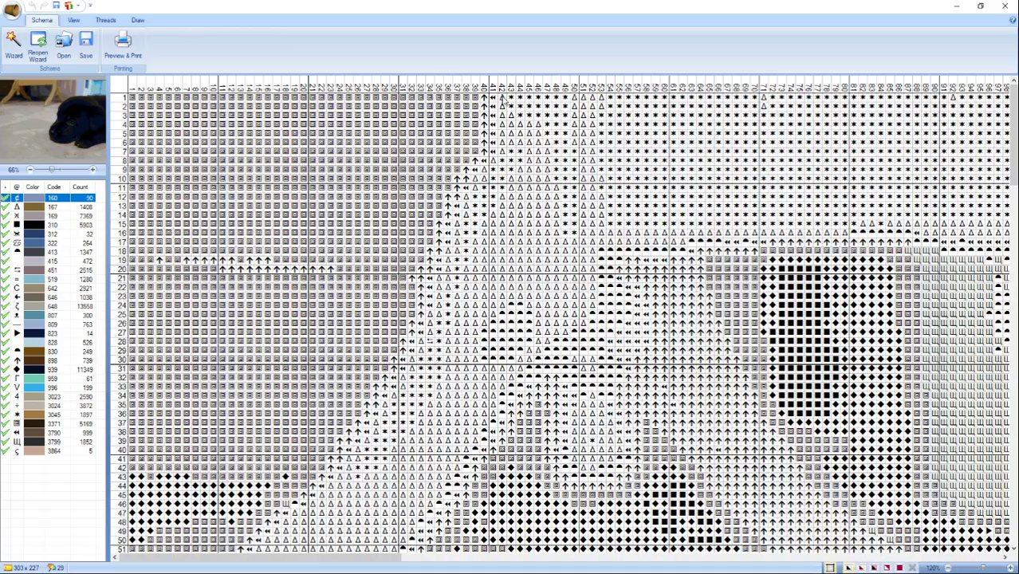
scroll(288, 323, down, 5)
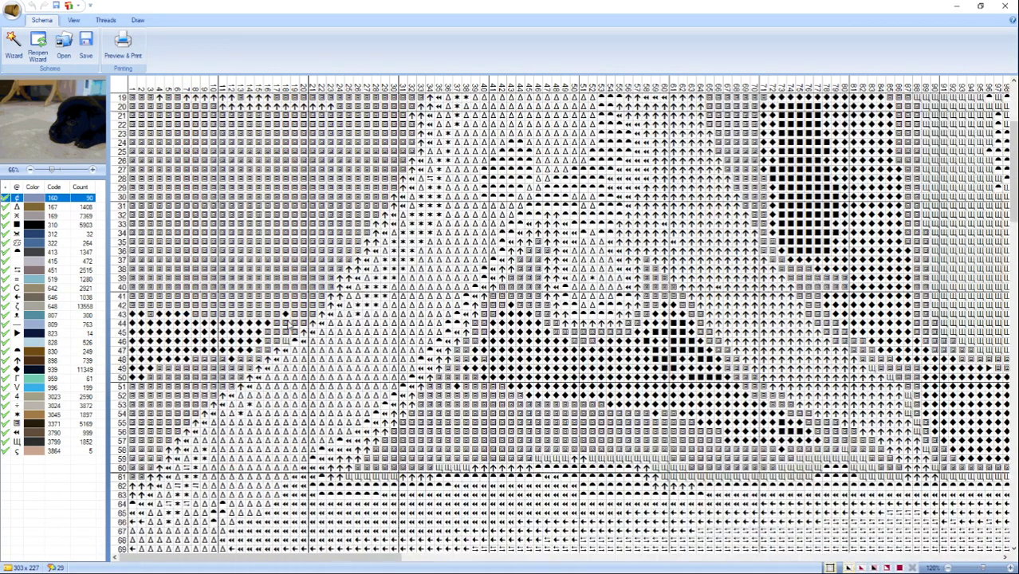
scroll(290, 325, down, 10)
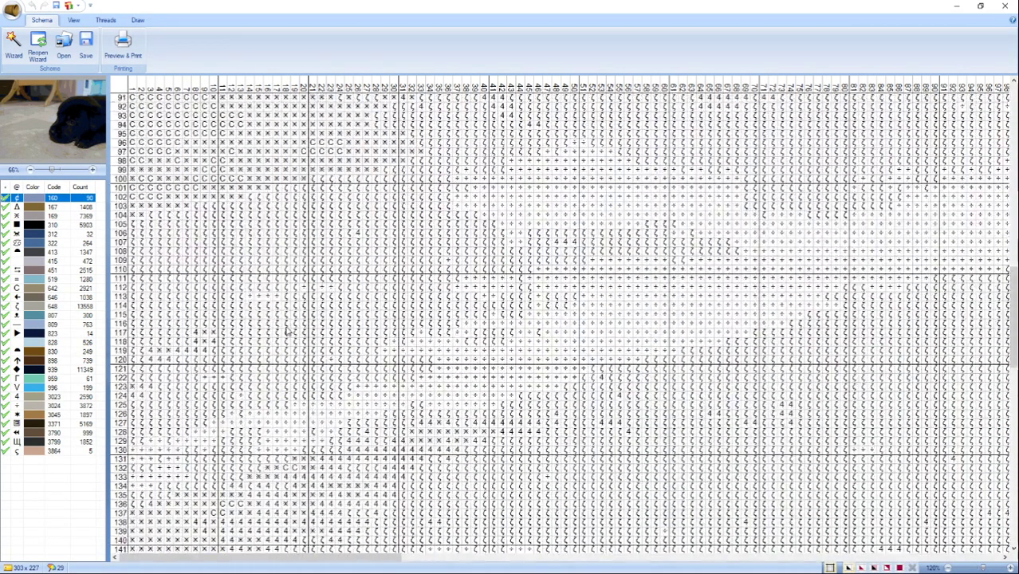
scroll(289, 331, down, 9)
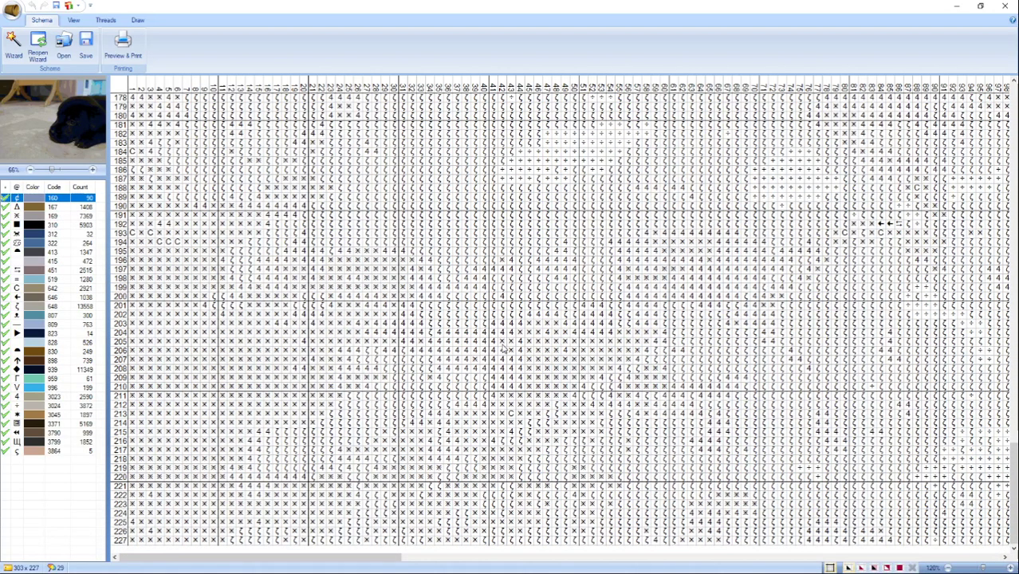
scroll(505, 347, up, 2)
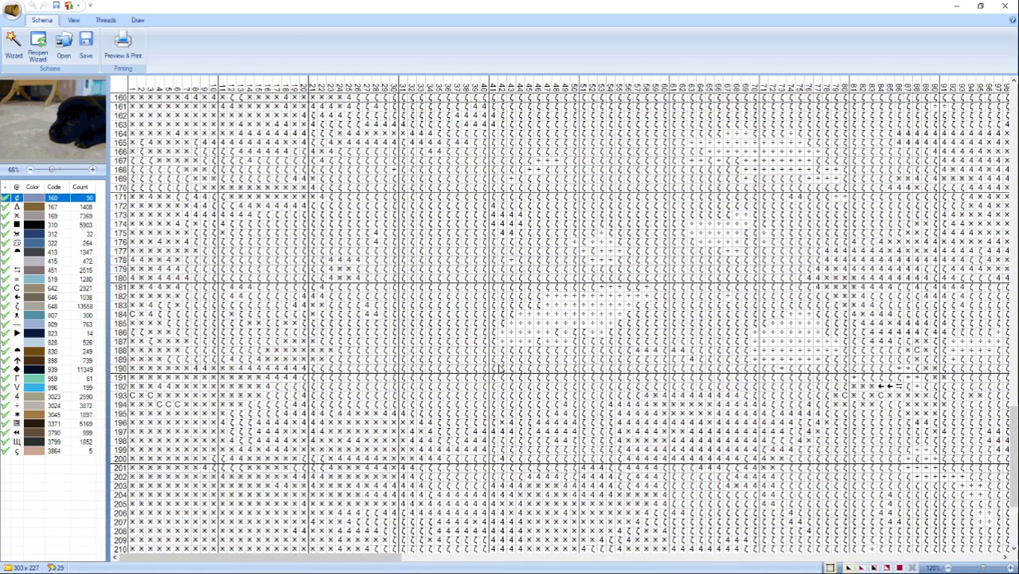
scroll(543, 378, up, 13)
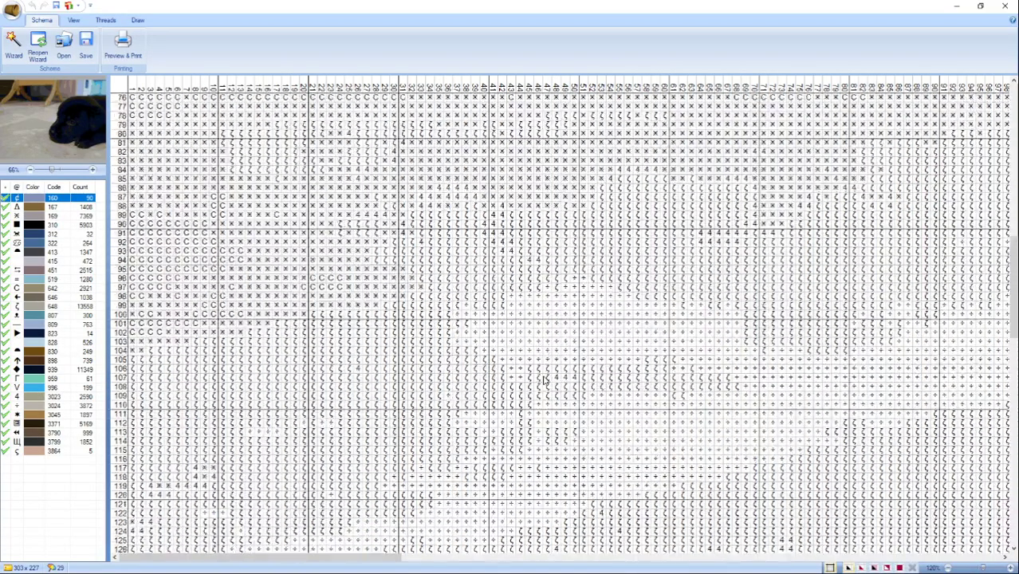
scroll(545, 382, up, 4)
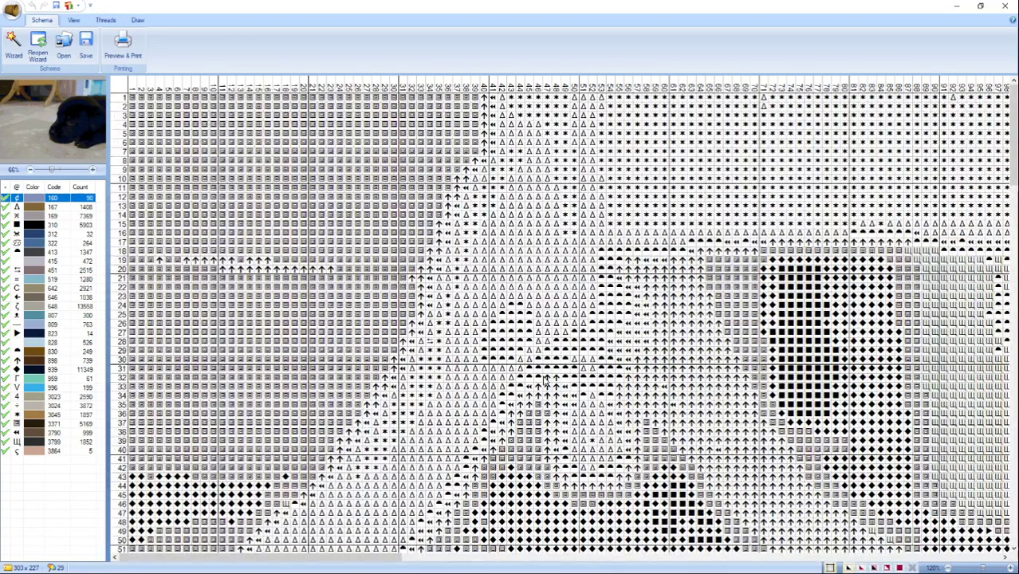